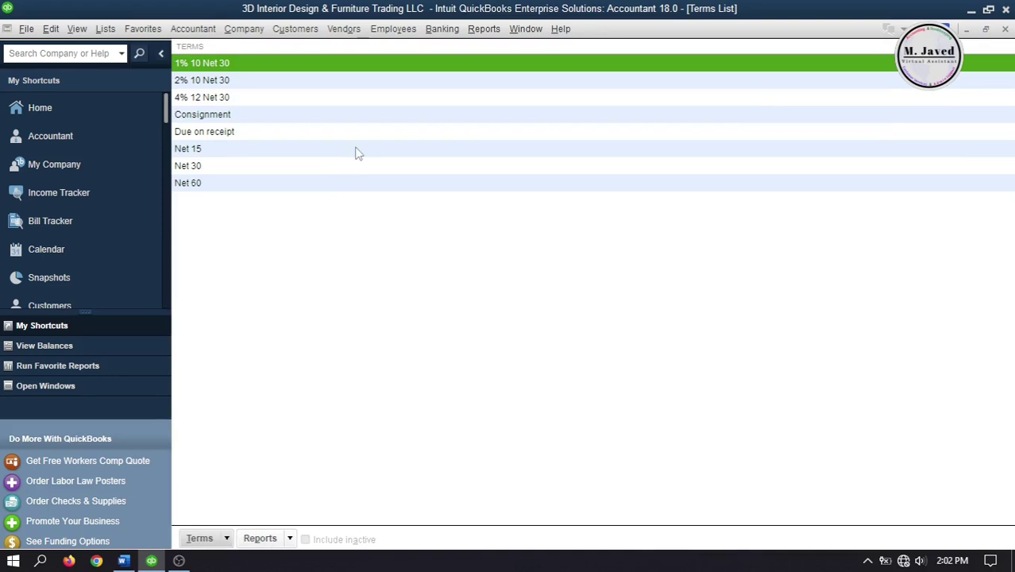
Select the Net 15 term in the Terms List to review the existing payment terms
left_click(360, 155)
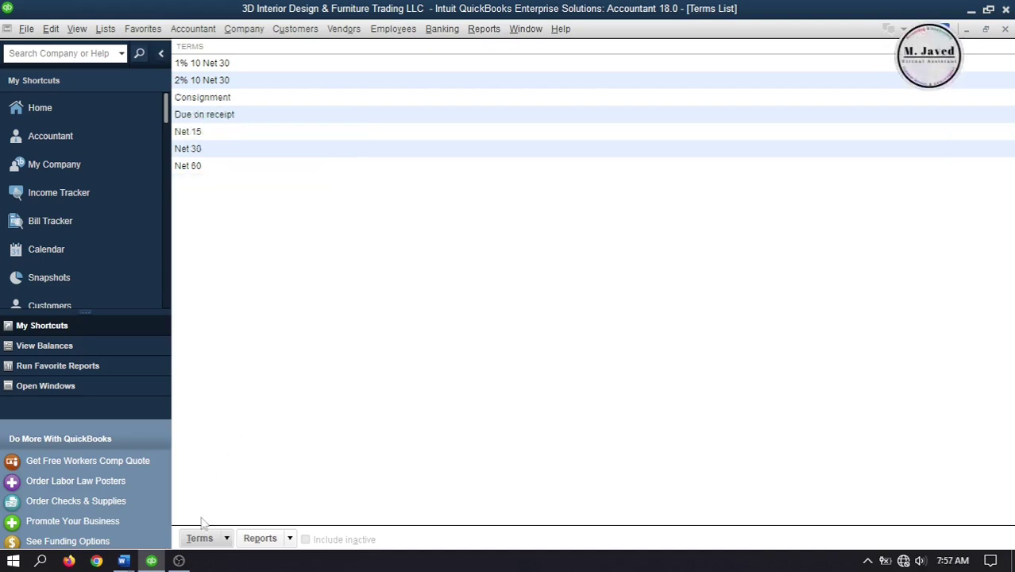
Create the term '4% 12 Net 30': net due in 45 days, 4% discount if paid within 12 days
left_click(199, 539)
left_click(220, 387)
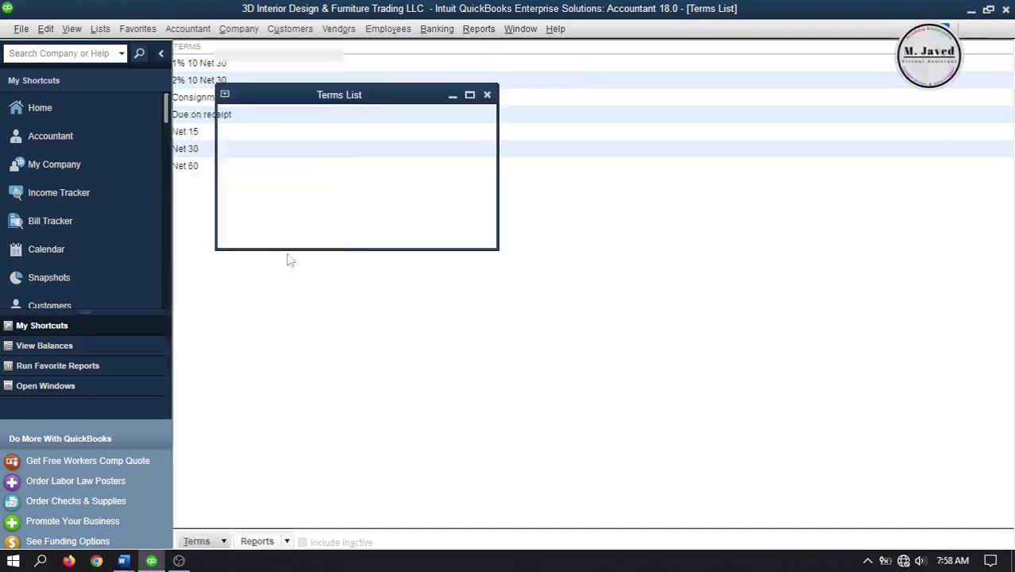
double_click(260, 101)
type("45")
left_click(306, 144)
double_click(306, 143)
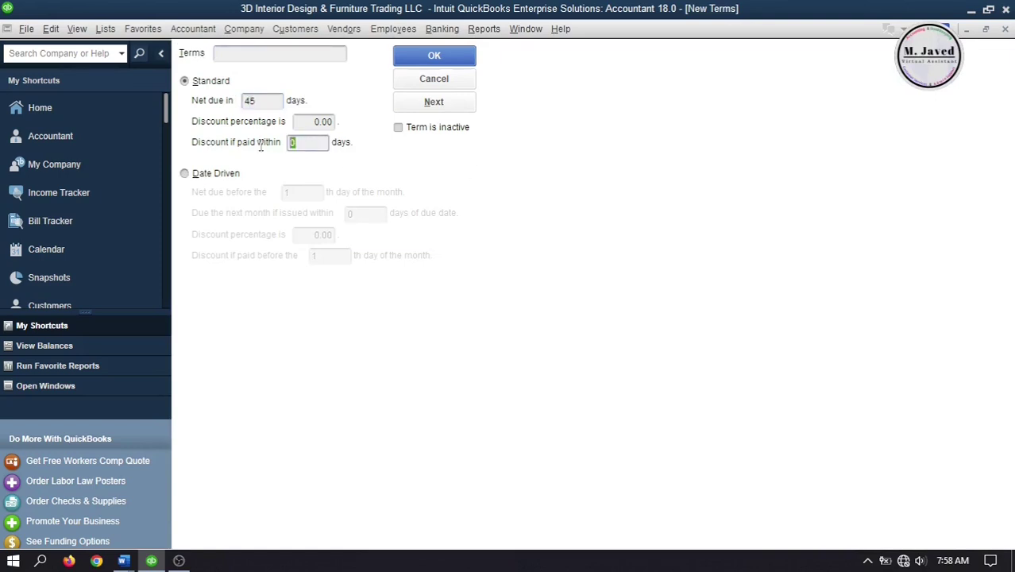
type("12")
double_click(303, 123)
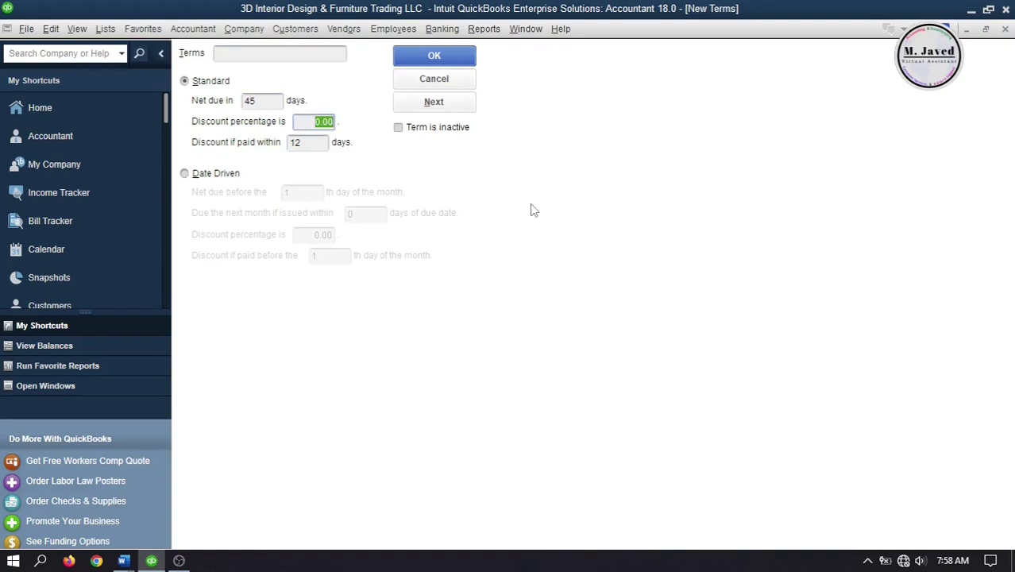
type("4")
left_click(303, 51)
type("4% 12 Net 30")
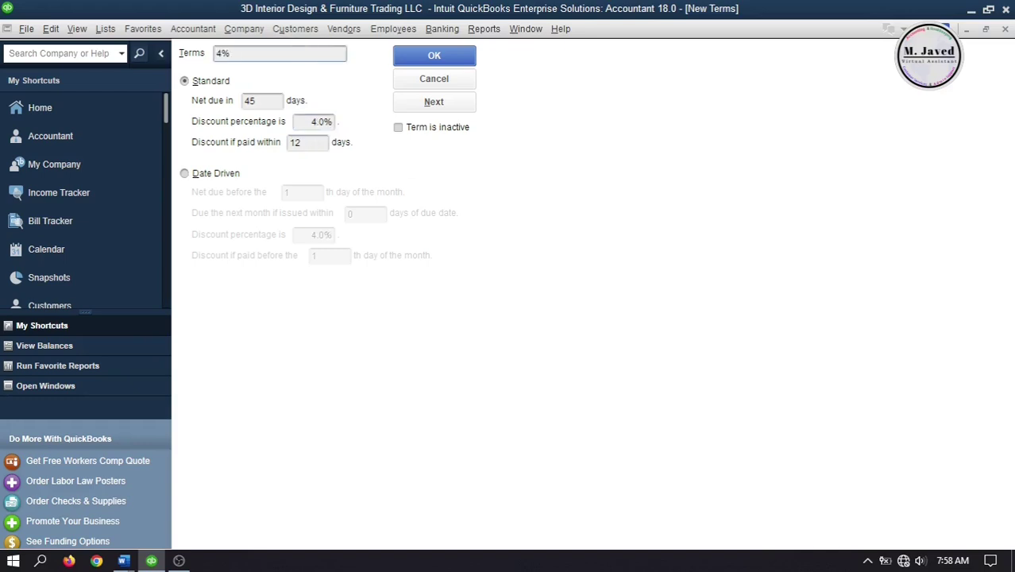
left_click(432, 57)
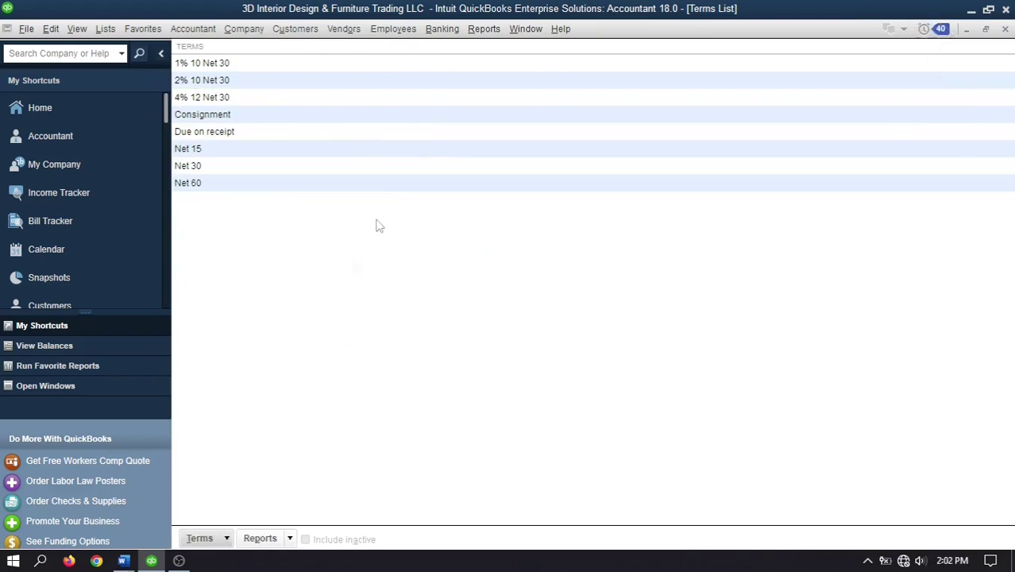
left_click(105, 29)
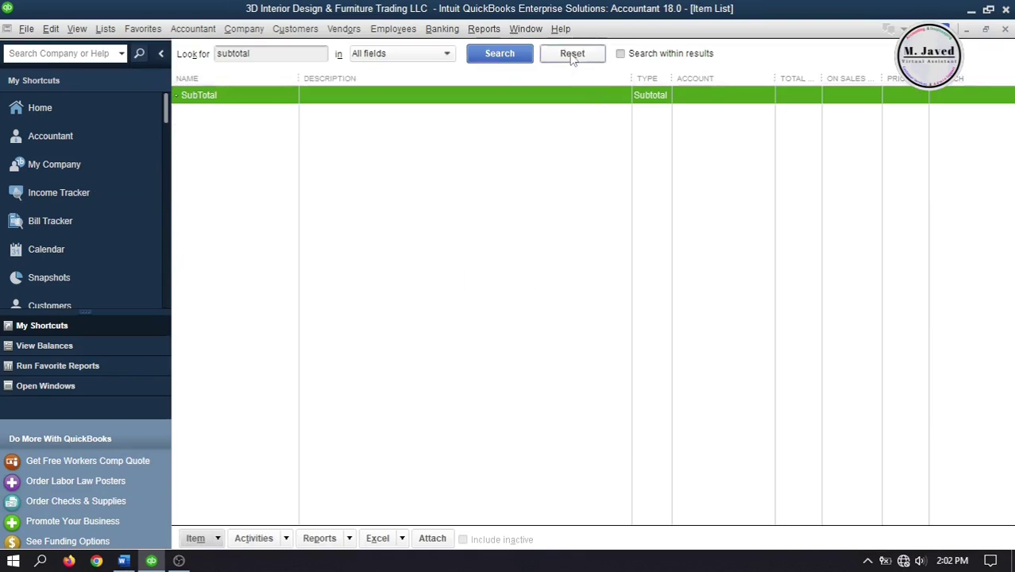
left_click(574, 57)
type("Discount")
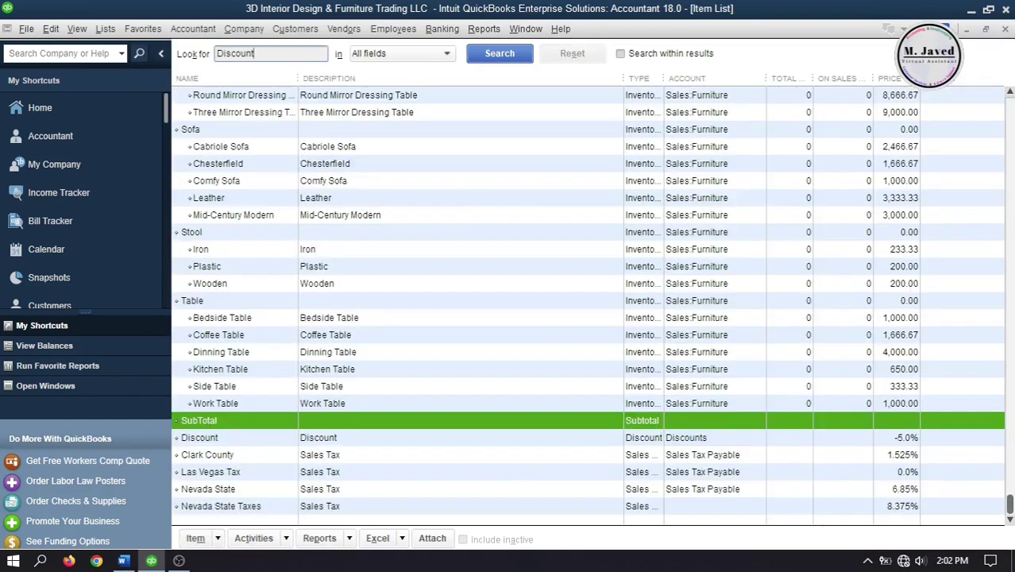
key("Return")
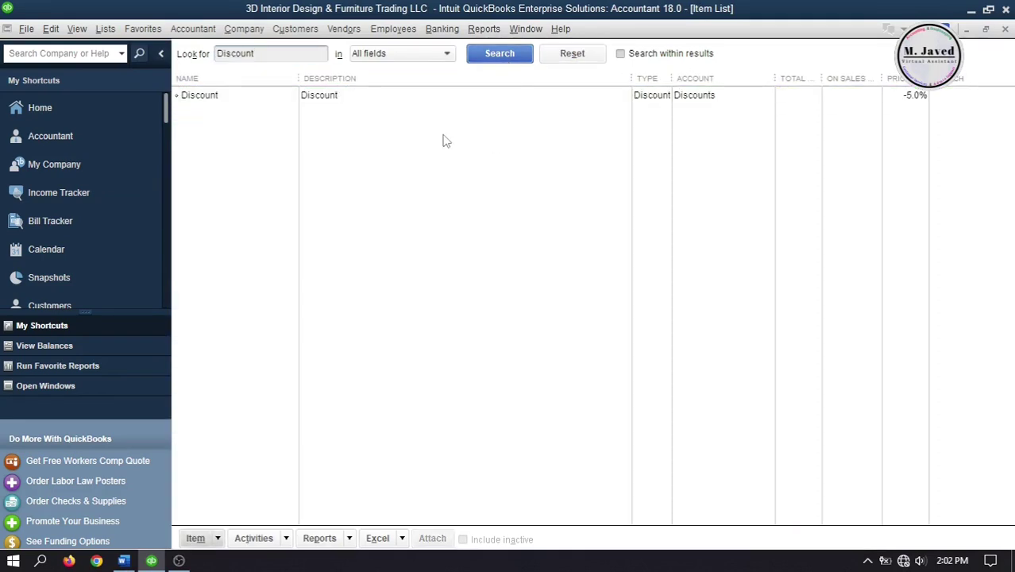
left_click(435, 96)
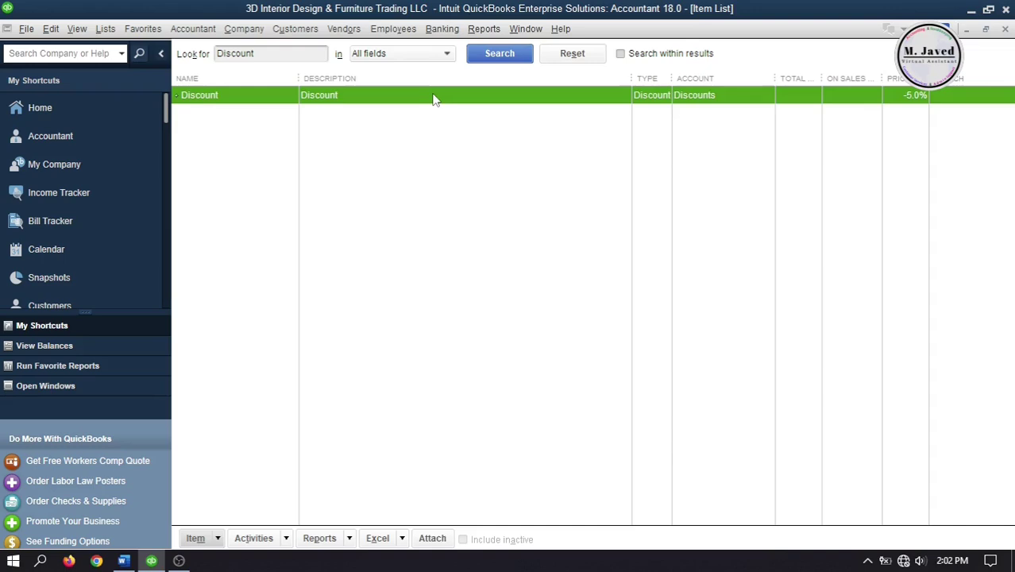
left_click(572, 53)
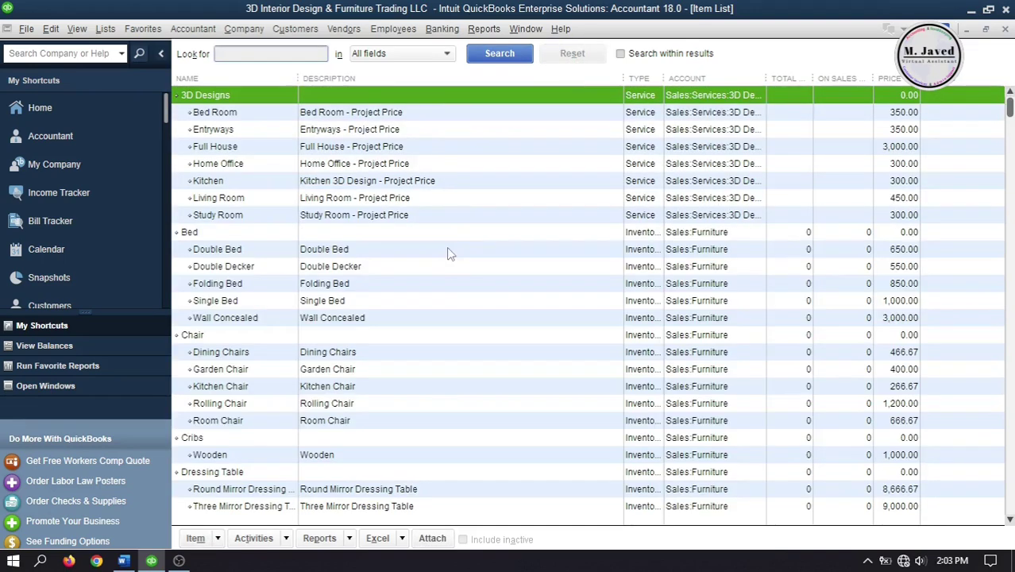
left_click(1006, 30)
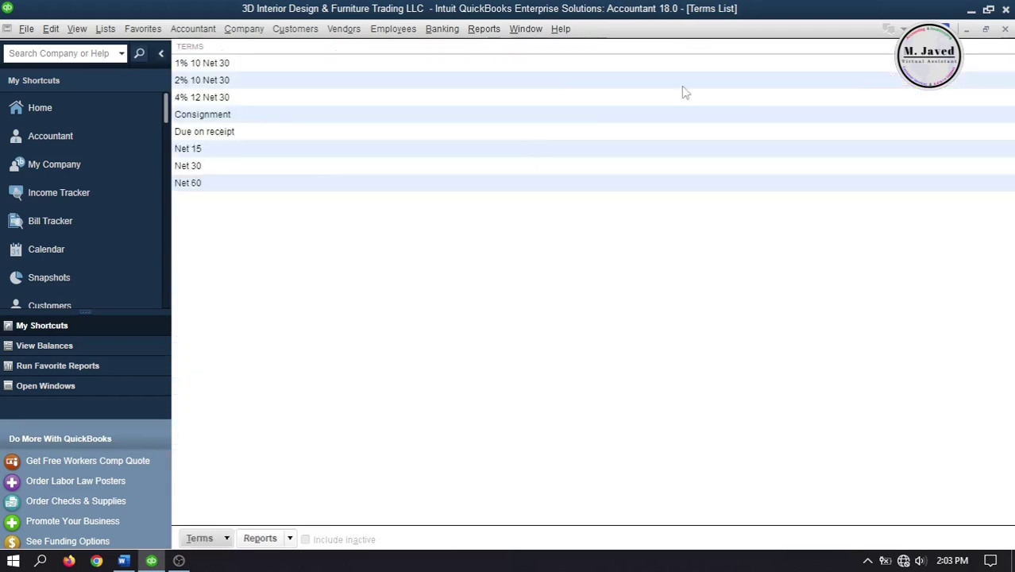
Close the Terms List, open the Chart of Accounts and scroll down to the income and expense accounts
left_click(1005, 29)
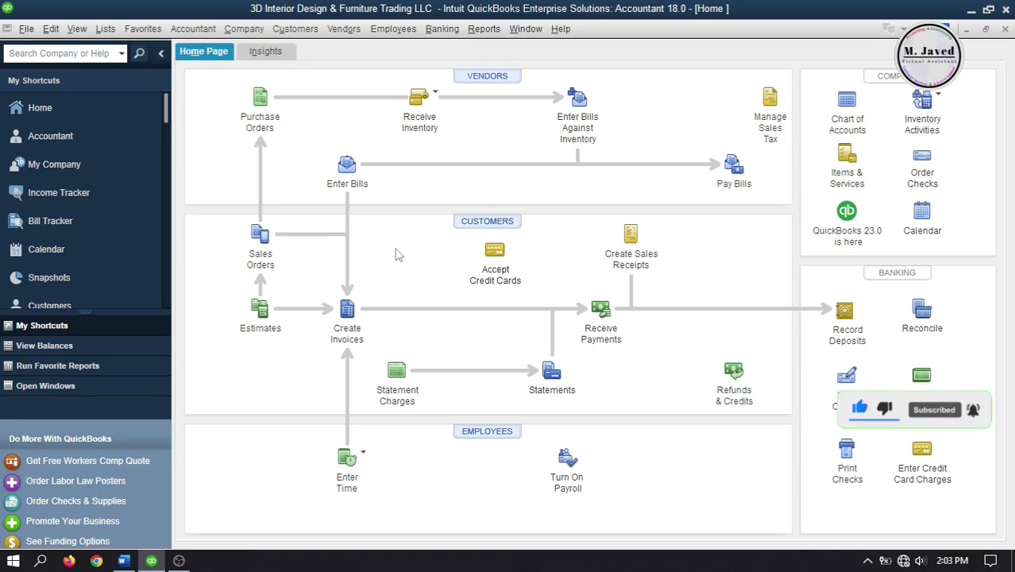
left_click(847, 104)
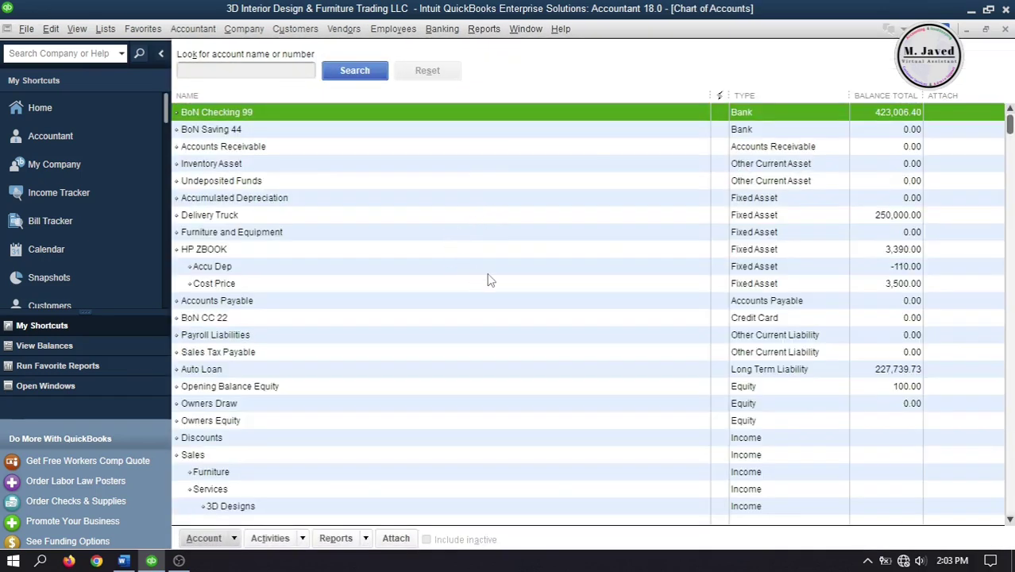
left_click_drag(1010, 129, 1010, 386)
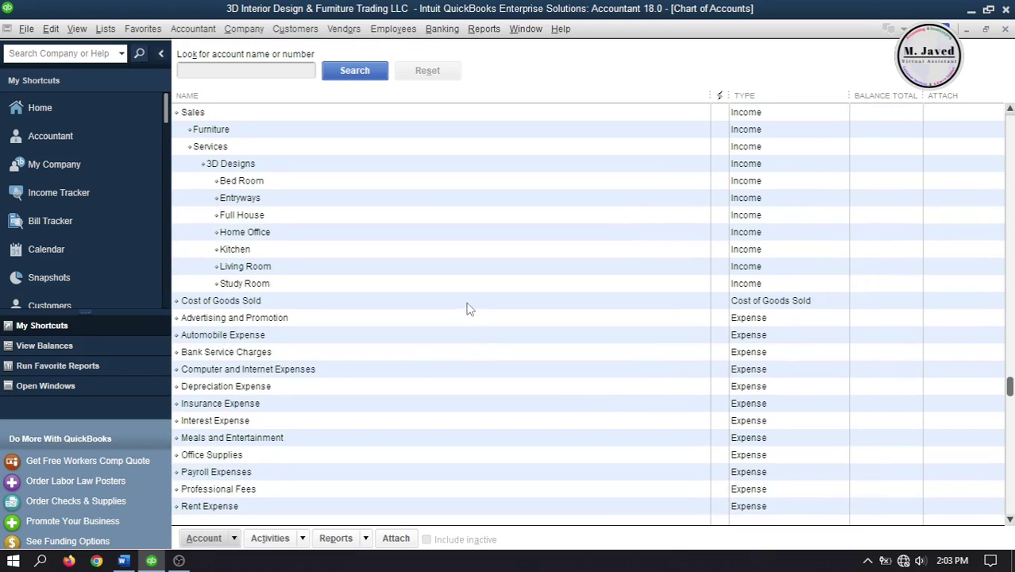
left_click(215, 539)
Start a new account of type Cost of Goods Sold from the Chart of Accounts
left_click(206, 319)
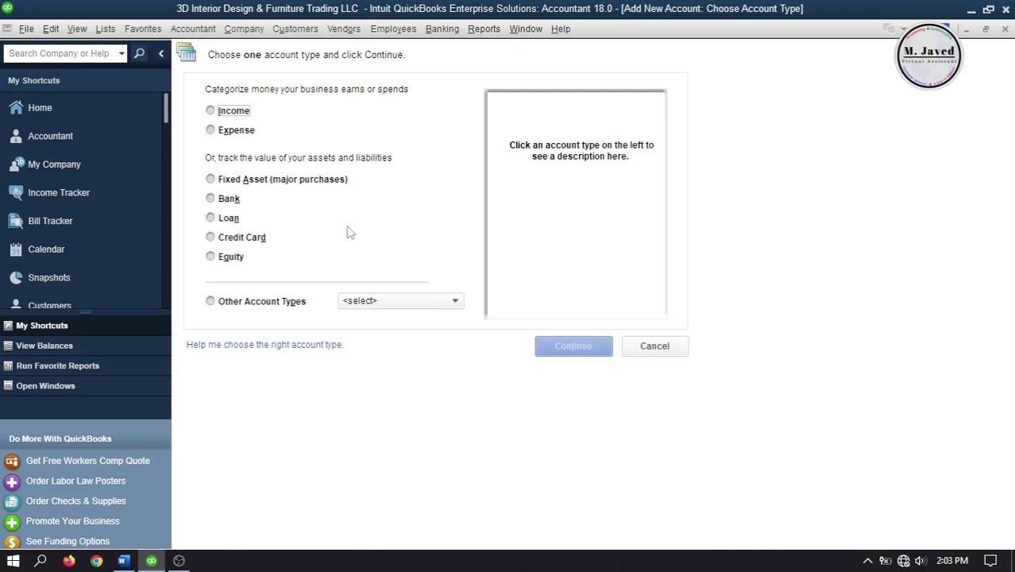
left_click(381, 300)
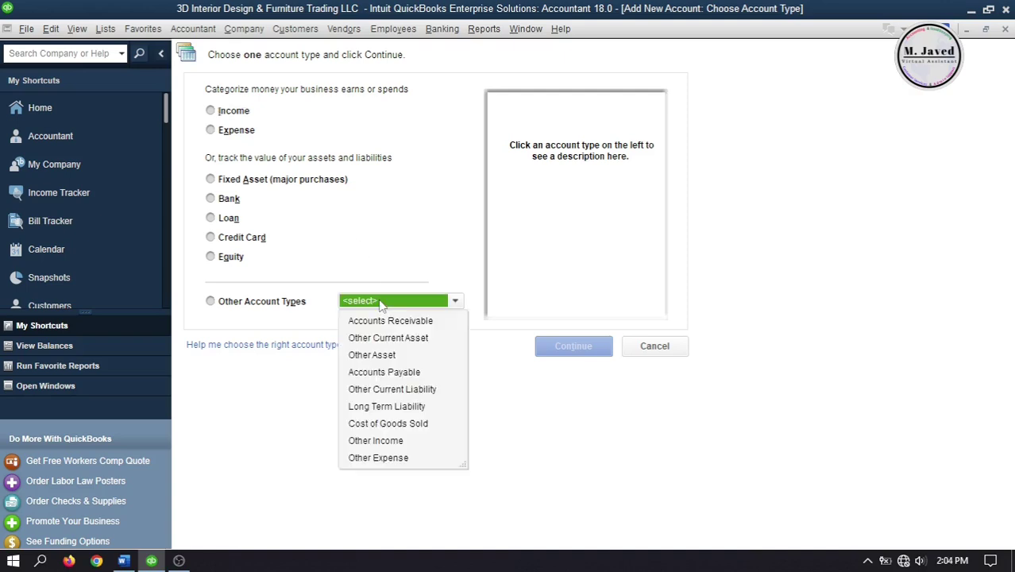
left_click(387, 424)
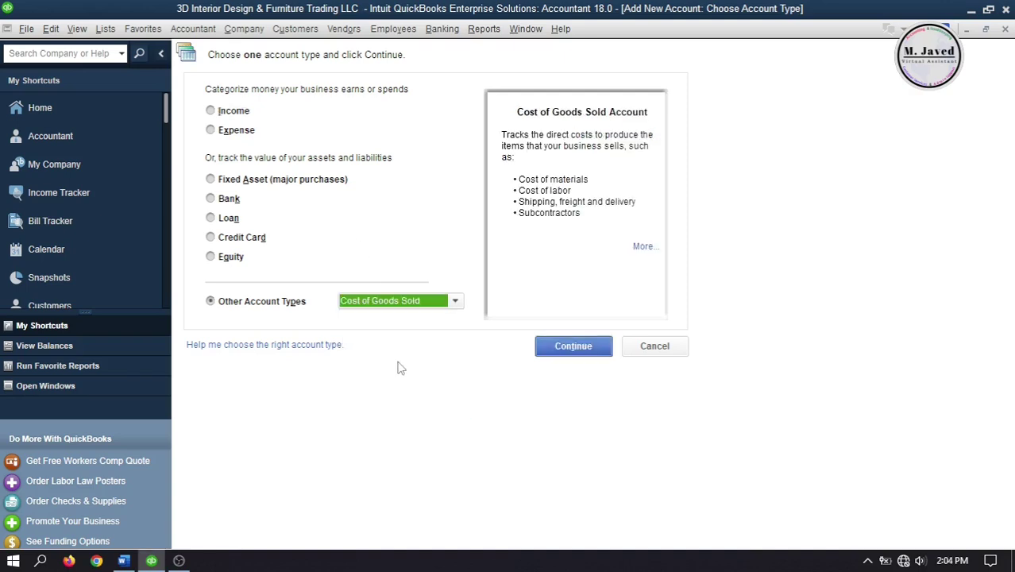
left_click(556, 348)
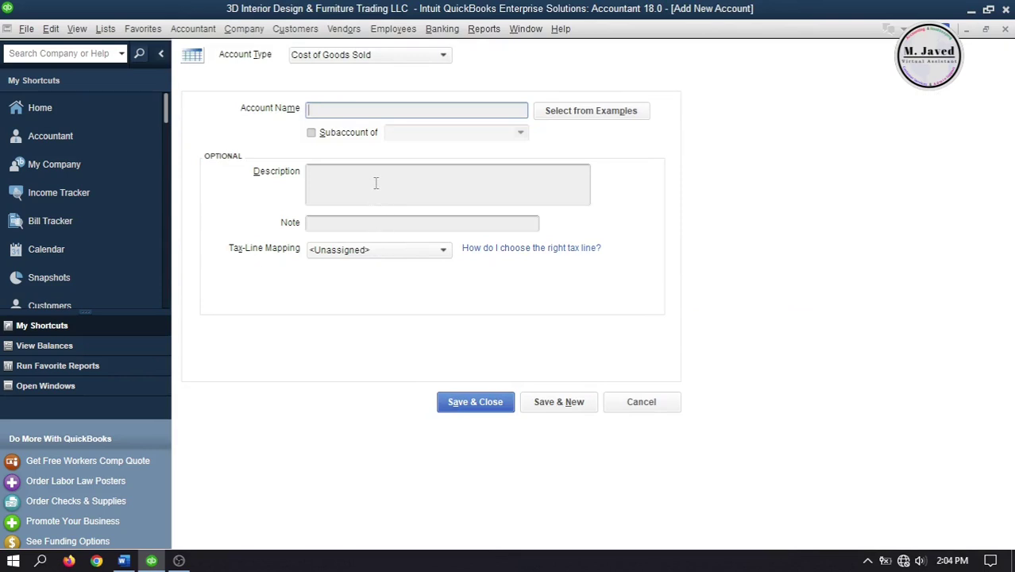
Save a Cost of Goods Sold account named SubContracts and start another
type("SubContracts")
left_click(376, 182)
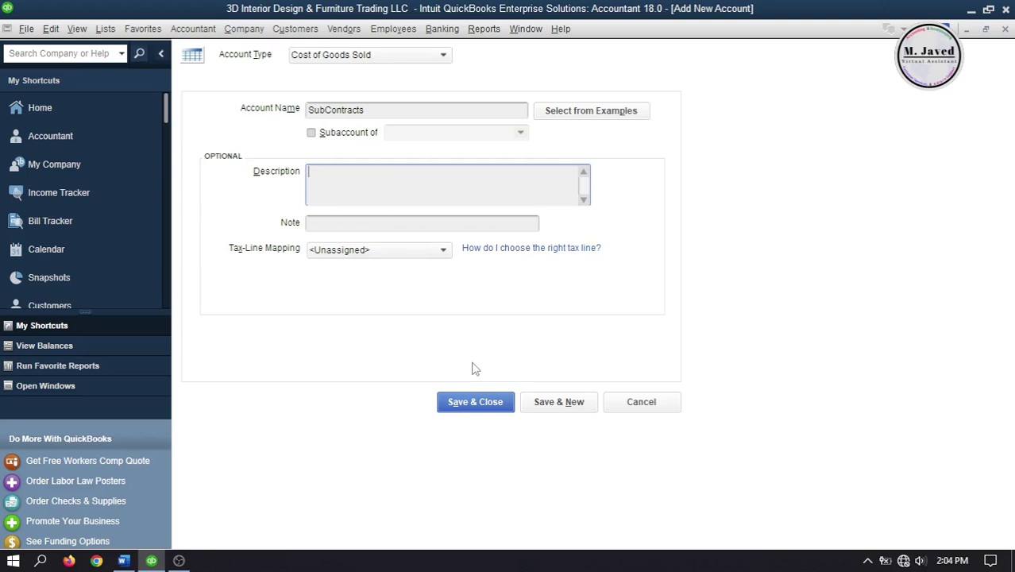
left_click(558, 401)
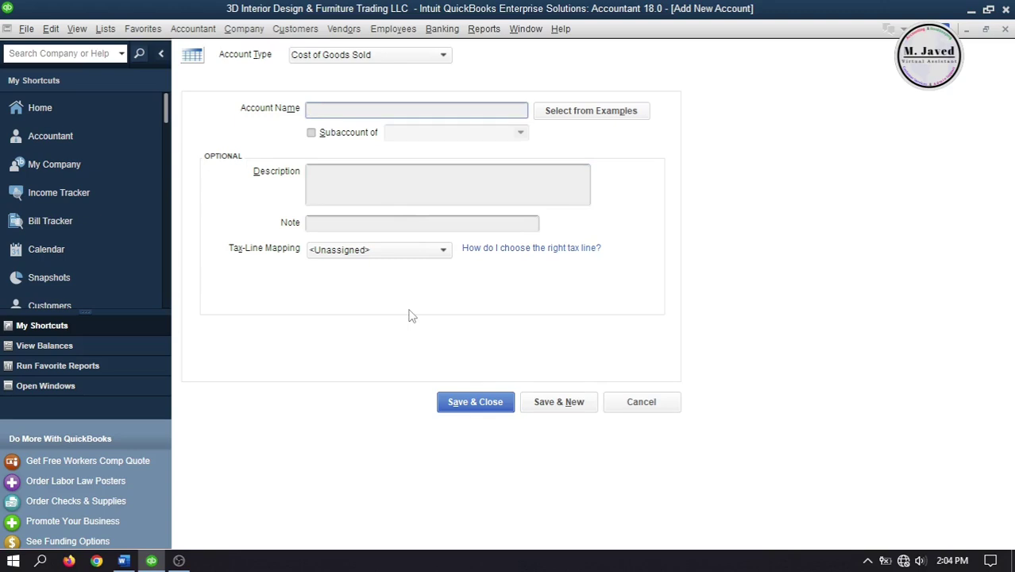
Create Design Income as a subaccount of SubContracts
type("Design Income")
left_click(311, 133)
left_click(521, 134)
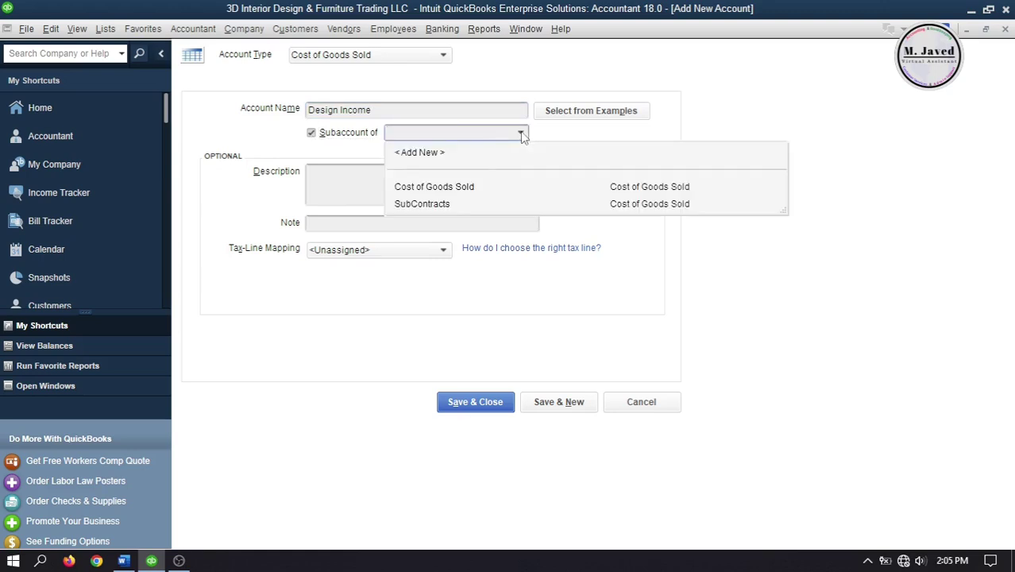
left_click(469, 204)
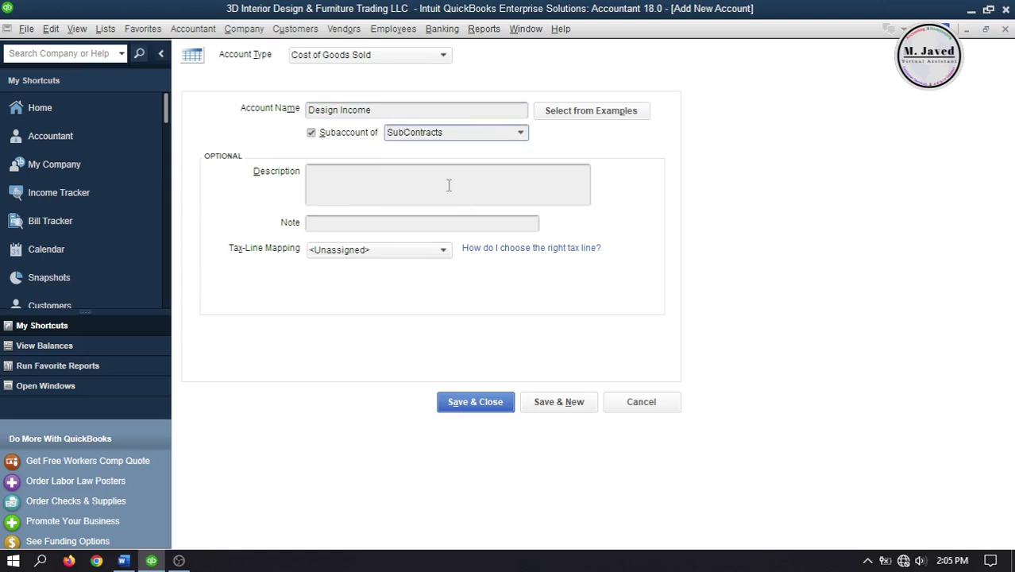
key("alt+n")
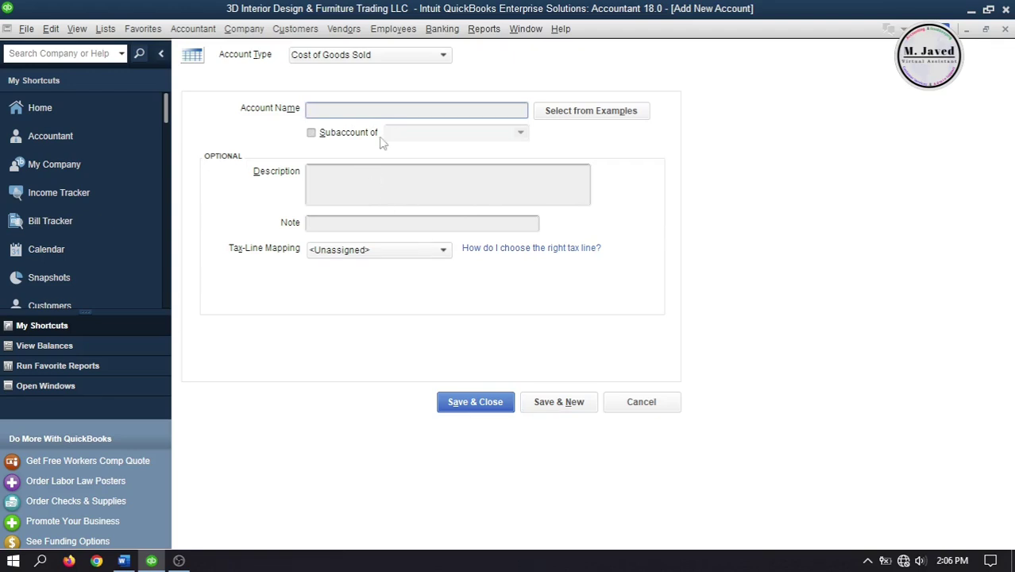
Name the next account Discount Received and make it a subaccount of SubContracts
type("Discount Received")
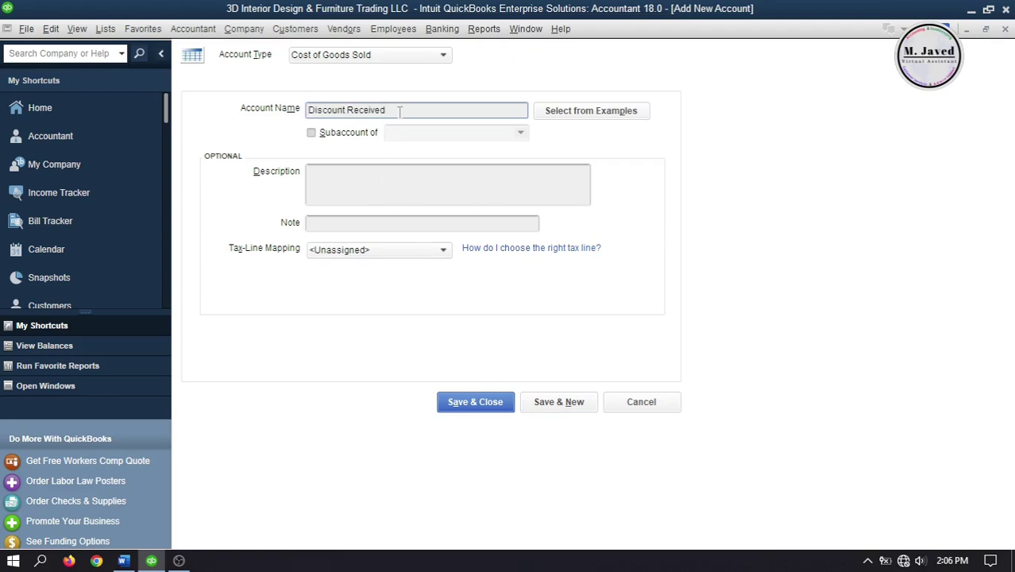
left_click(312, 132)
left_click(480, 135)
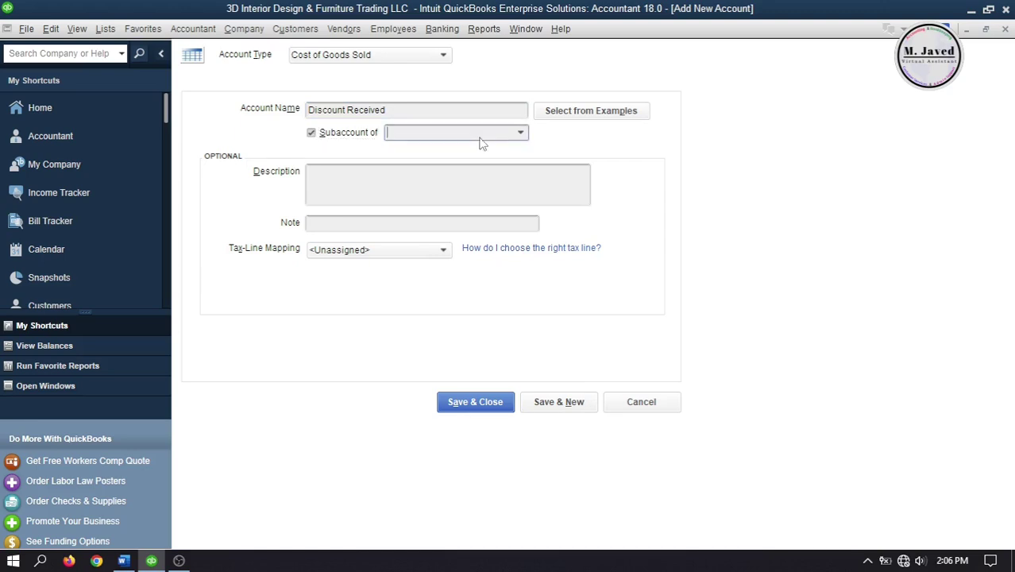
left_click(524, 134)
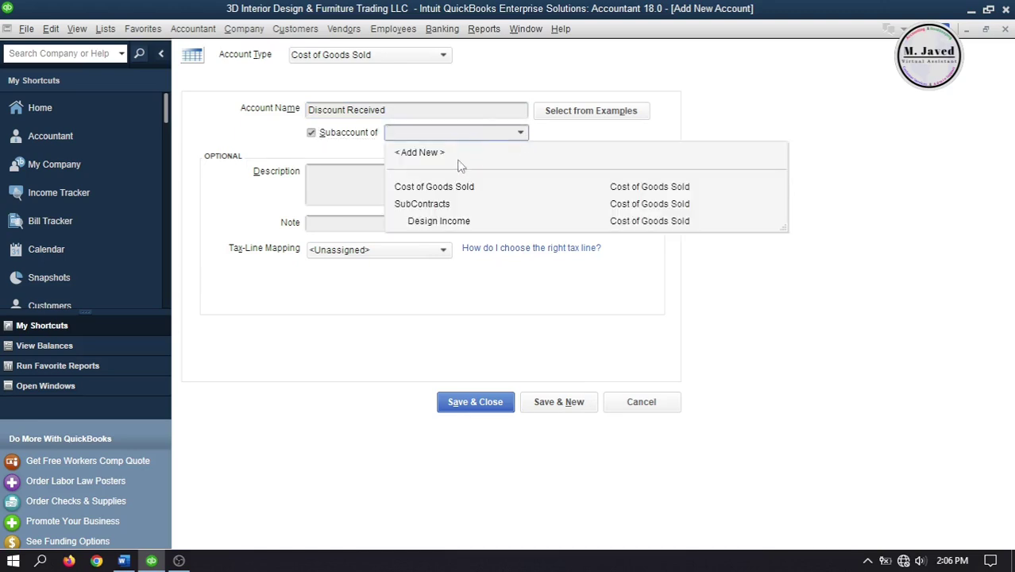
left_click(475, 206)
left_click(464, 183)
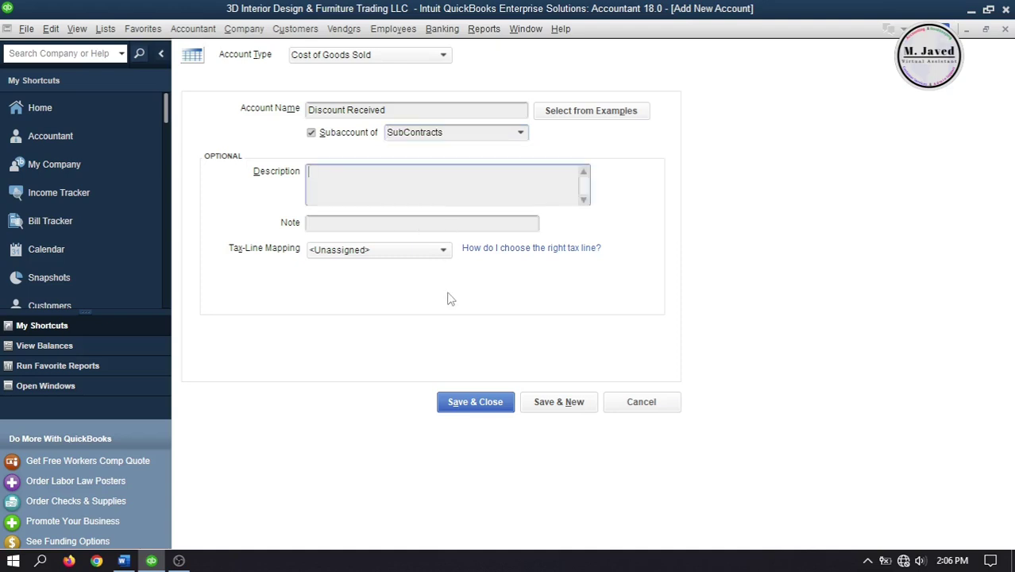
Save Discount Received, check the SubContracts subaccounts in the Chart of Accounts, then open the Item List
left_click(486, 401)
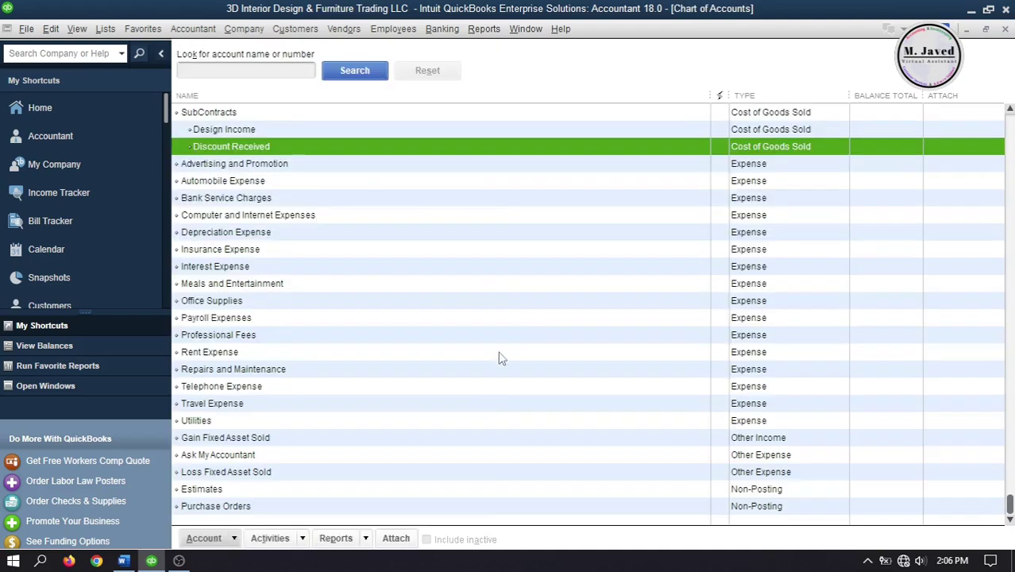
scroll(437, 340, "up", 3)
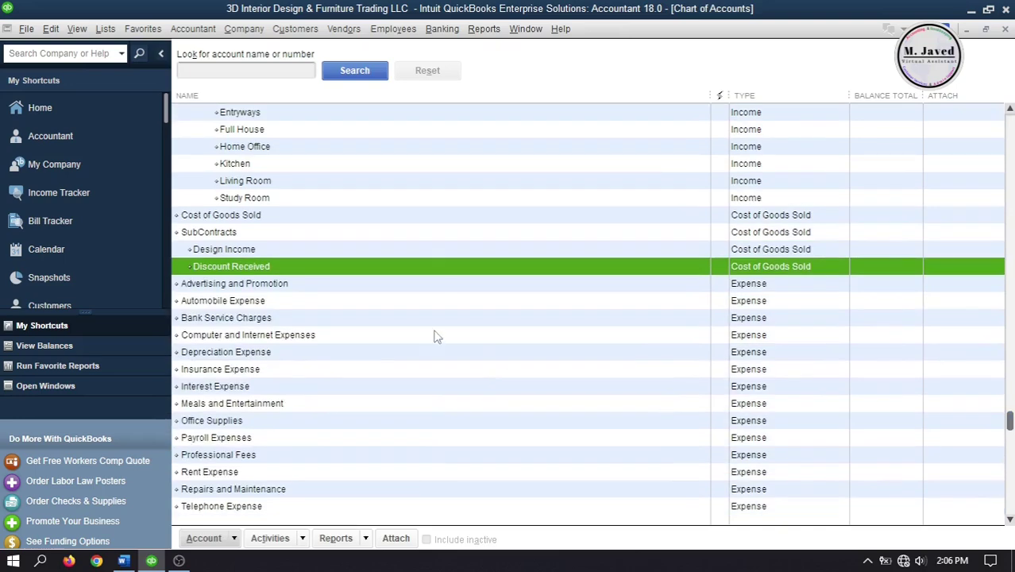
left_click(427, 232)
left_click(429, 249)
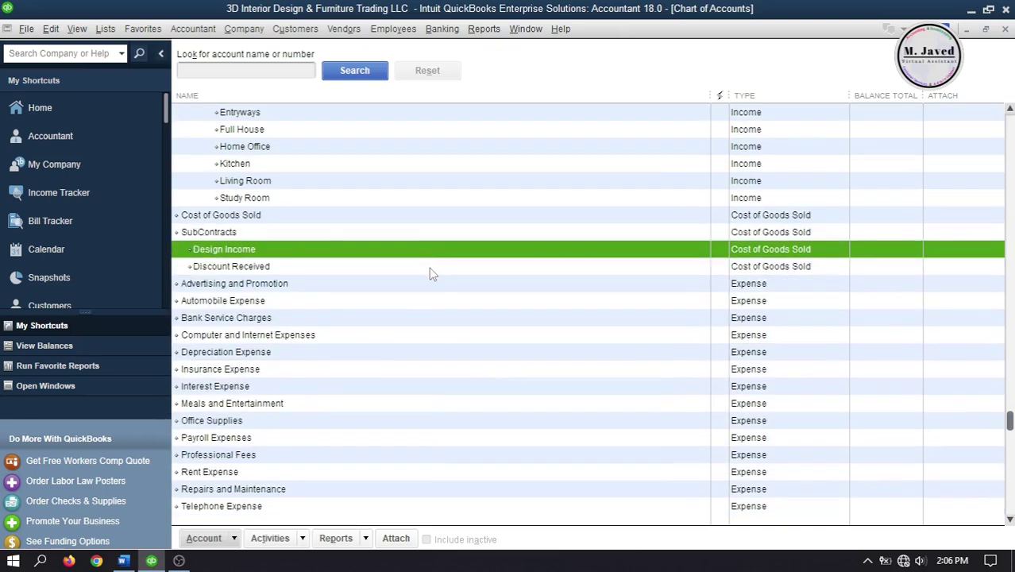
left_click(429, 267)
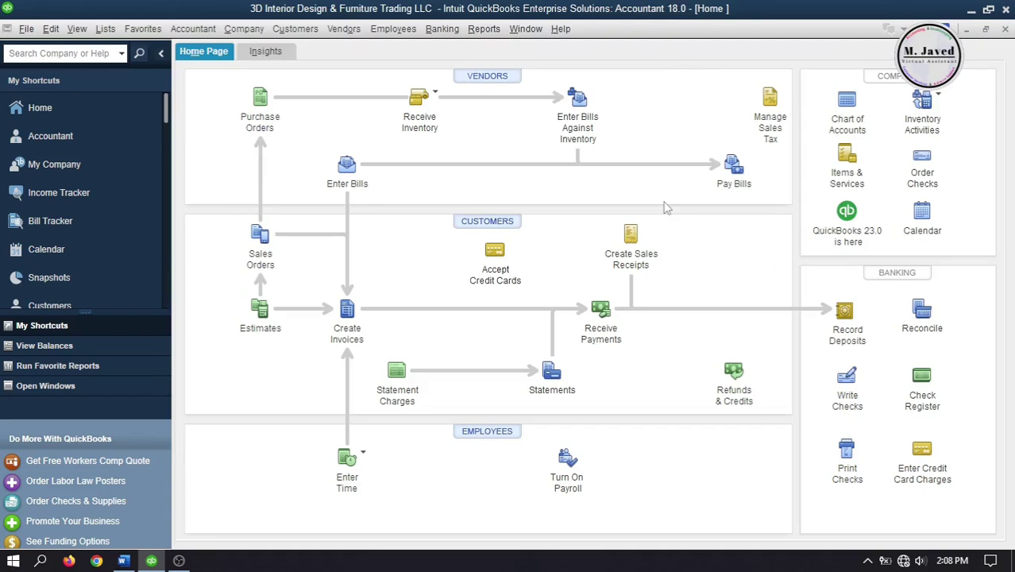
left_click(847, 159)
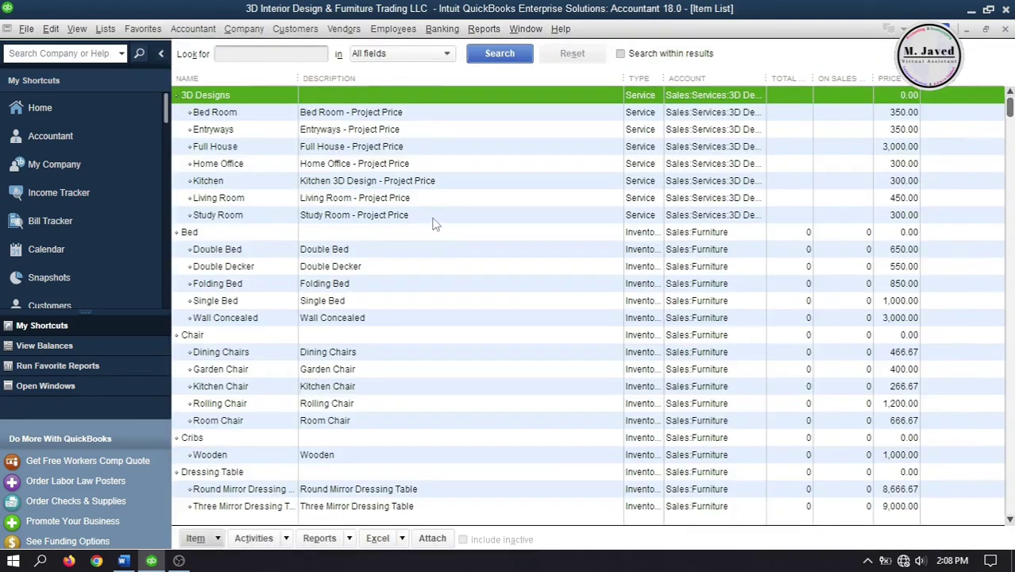
Mark the Kitchen service item as performed by a subcontractor with a cost of 200.00
double_click(437, 184)
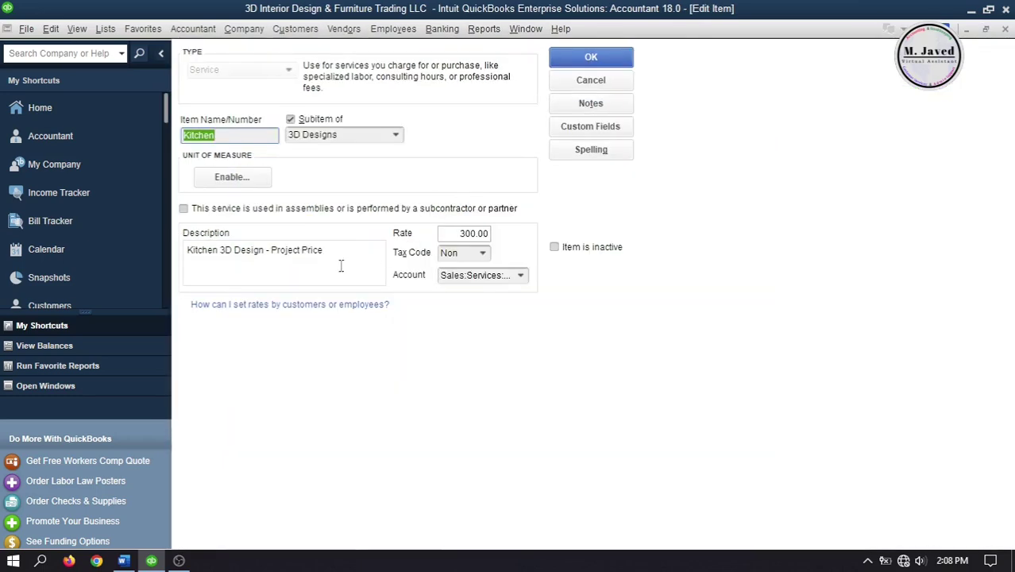
key("shift+Tab")
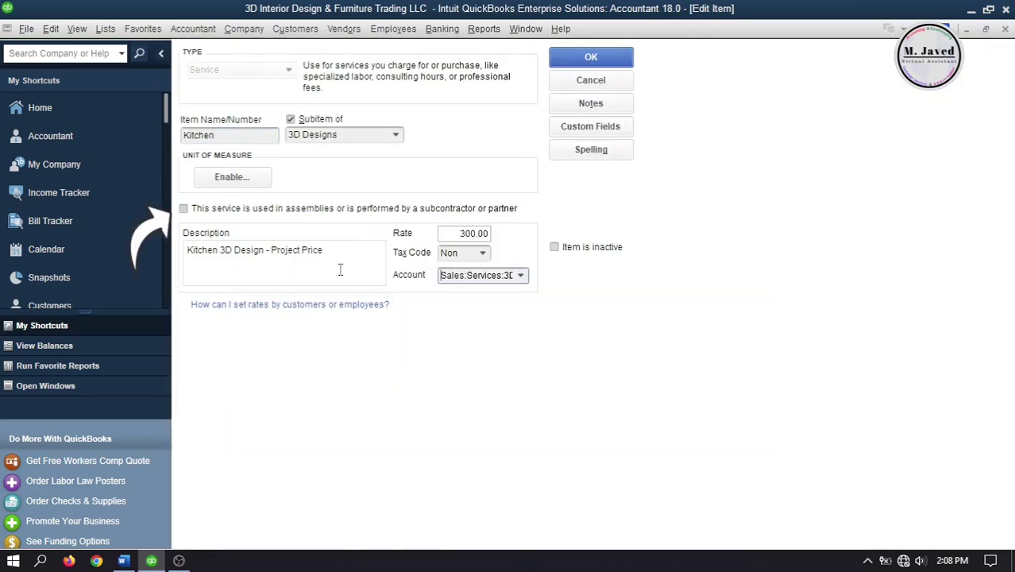
left_click(184, 210)
left_click(184, 210)
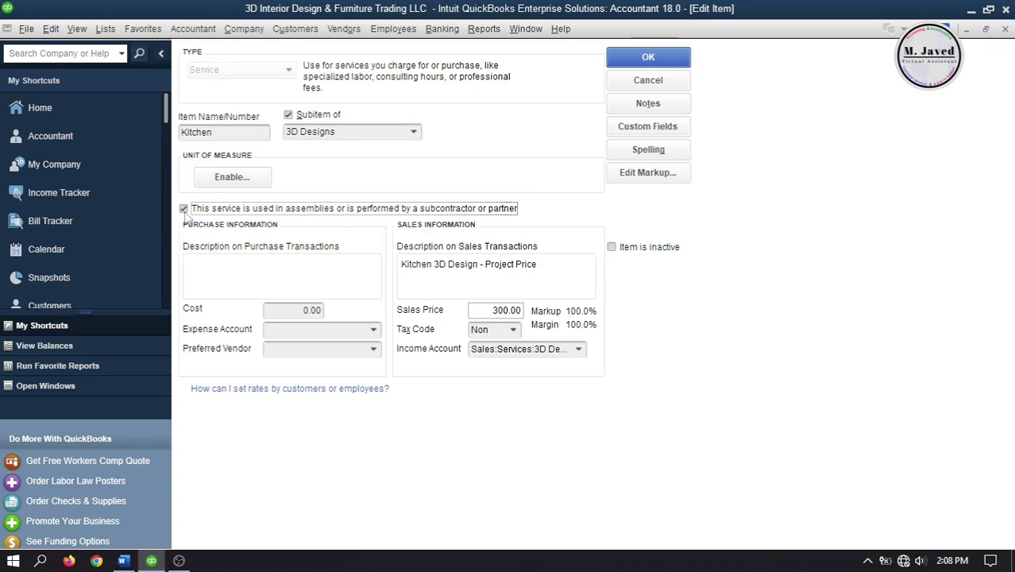
left_click(259, 270)
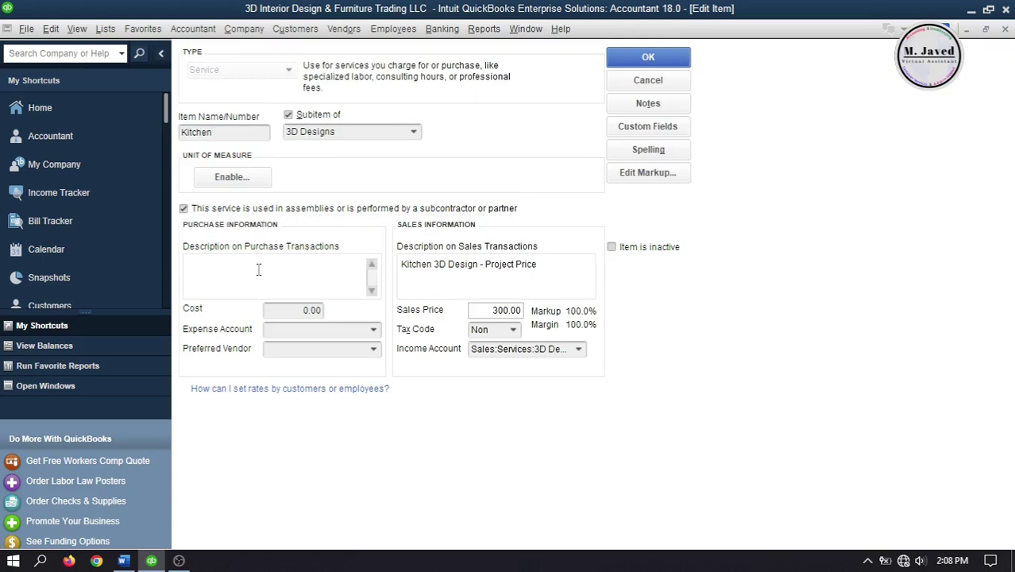
left_click(290, 311)
type("200")
left_click(318, 329)
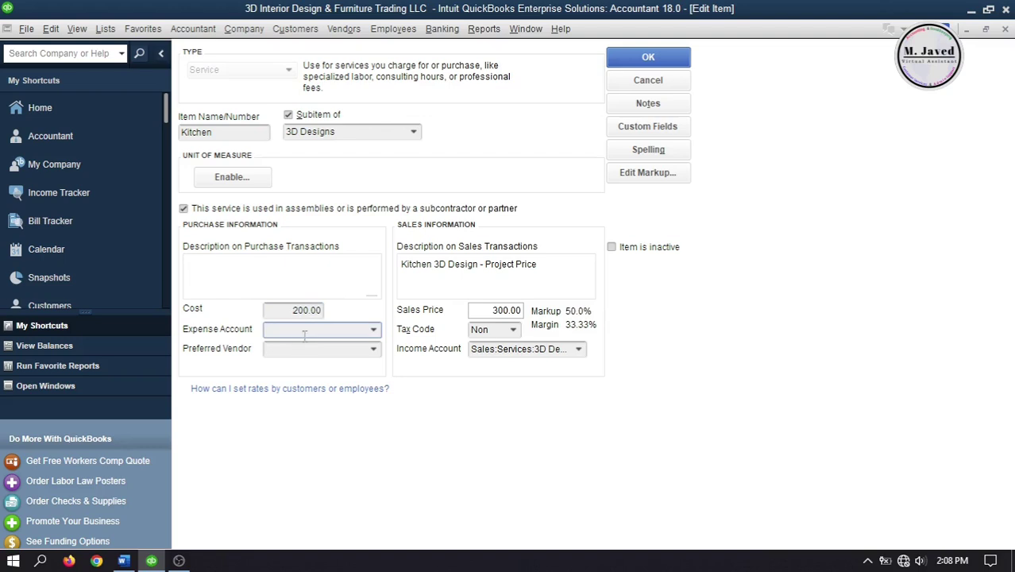
Post Kitchen's cost to SubContracts:Design Income, apply it to existing transactions, and close the Item List
left_click(374, 330)
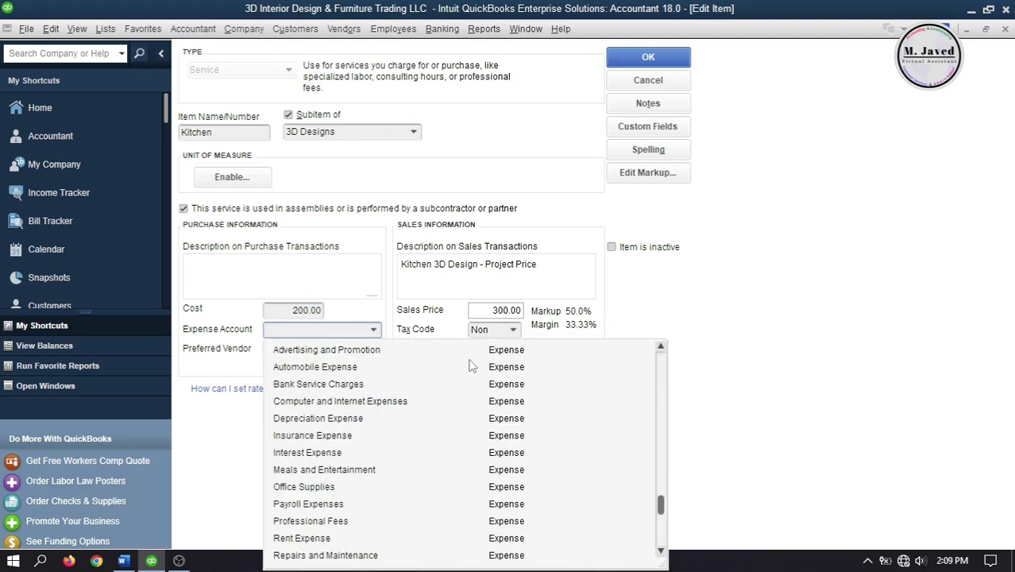
left_click_drag(661, 504, 660, 475)
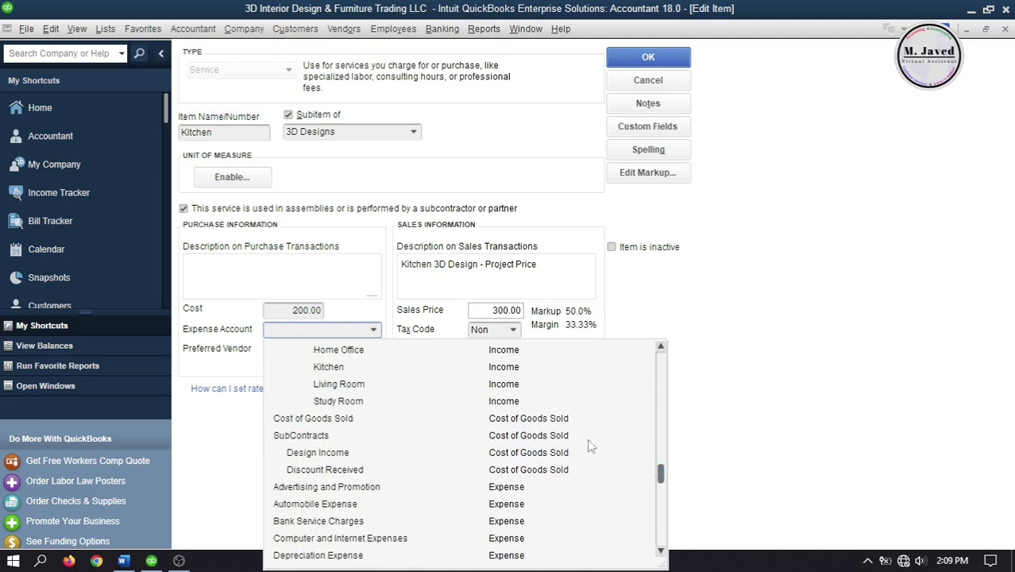
left_click(369, 453)
left_click(345, 352)
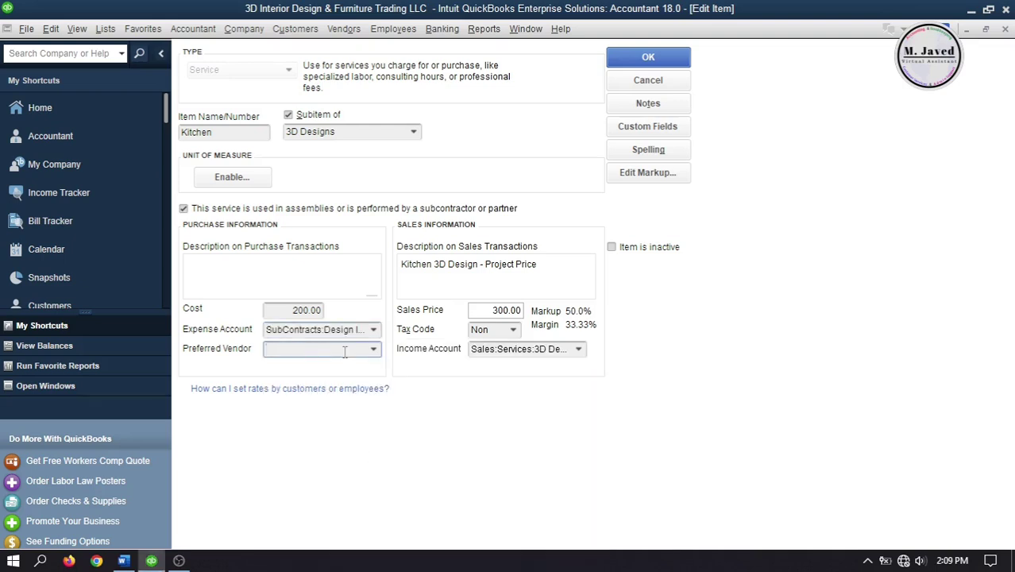
left_click(375, 352)
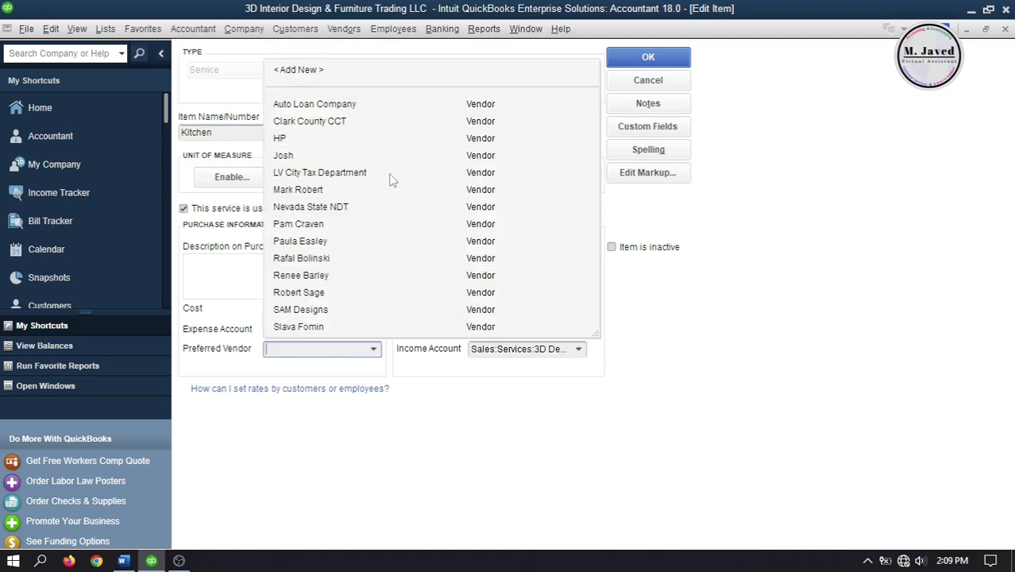
left_click(244, 280)
left_click(311, 276)
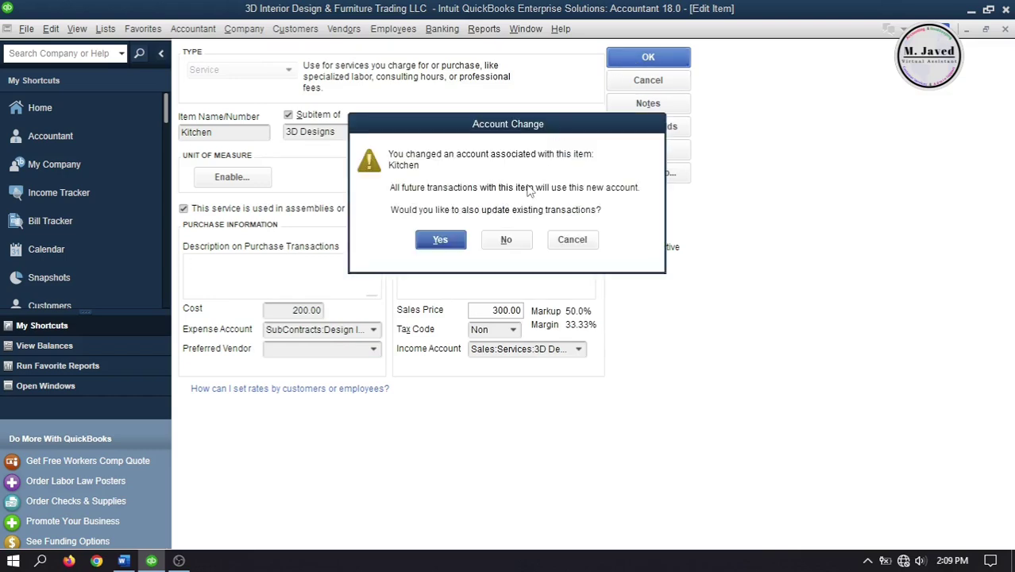
left_click(440, 239)
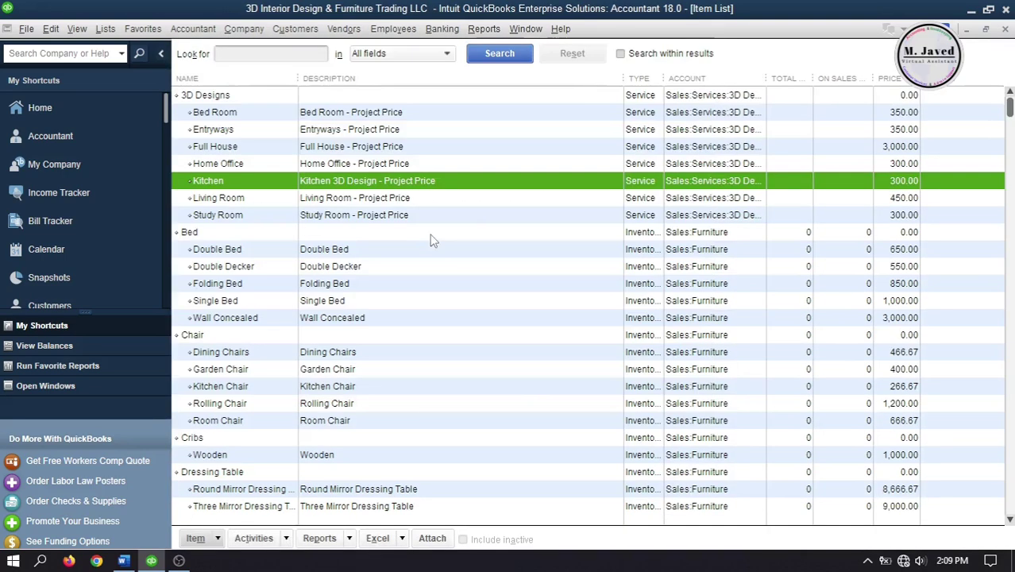
key("Down")
key("Down")
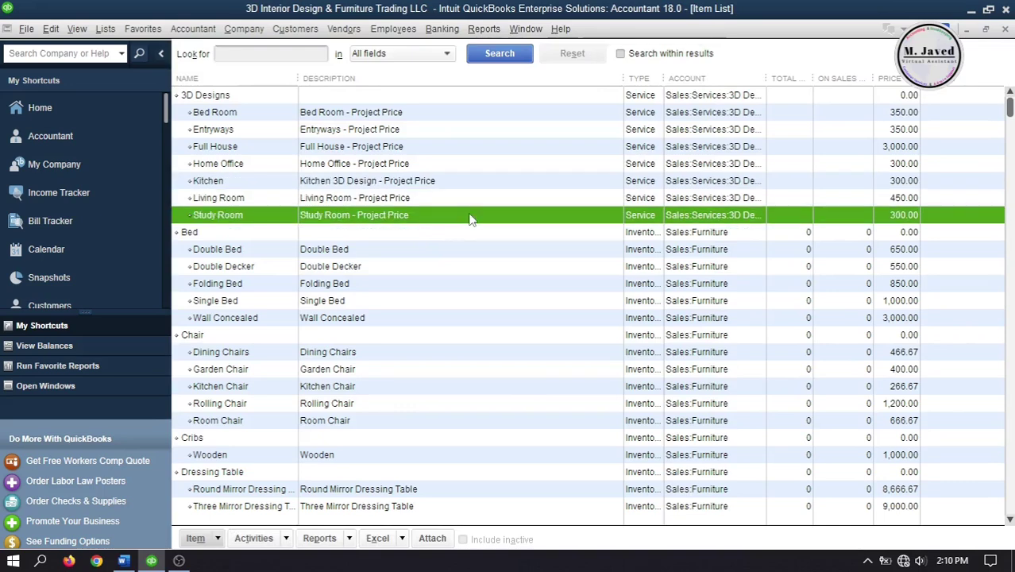
left_click(1005, 29)
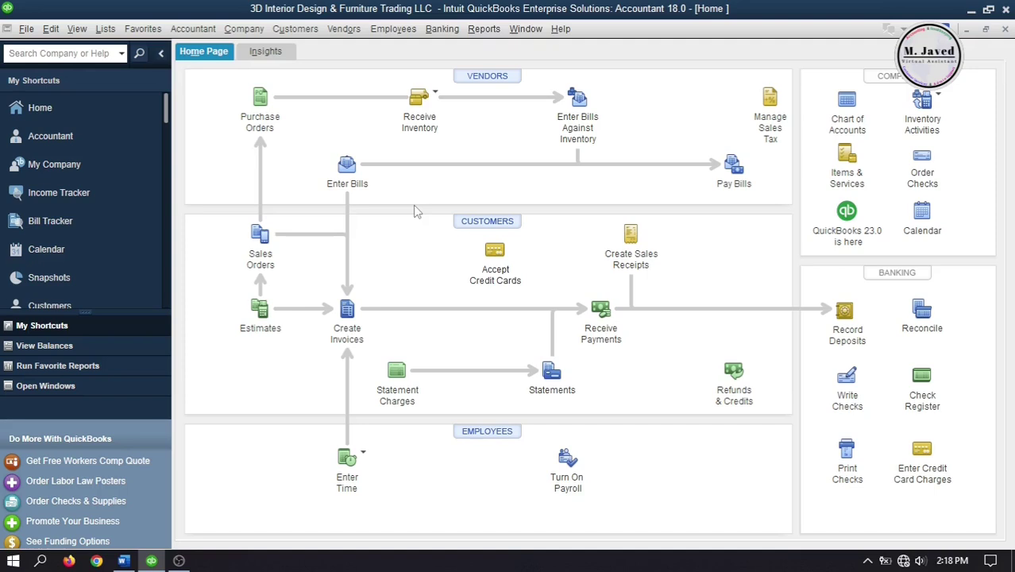
Start a SAM Designs bill with Living Room and Study Room item lines
left_click(353, 168)
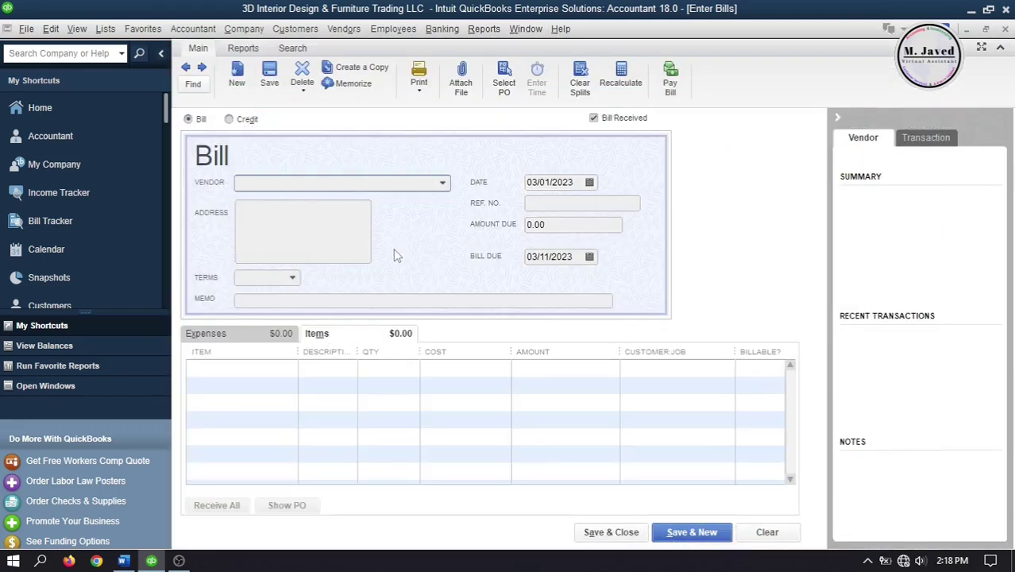
left_click(443, 183)
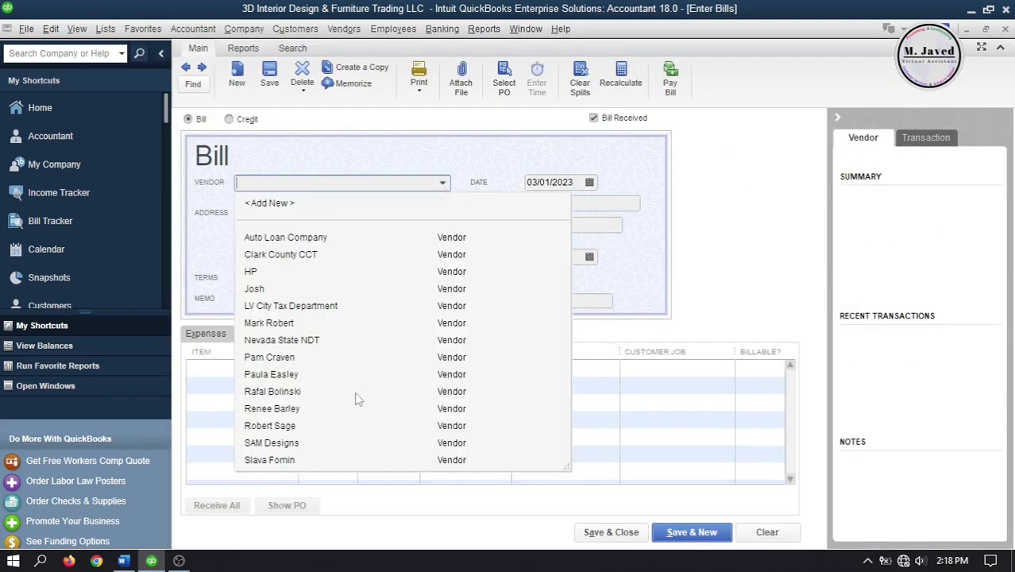
left_click(271, 443)
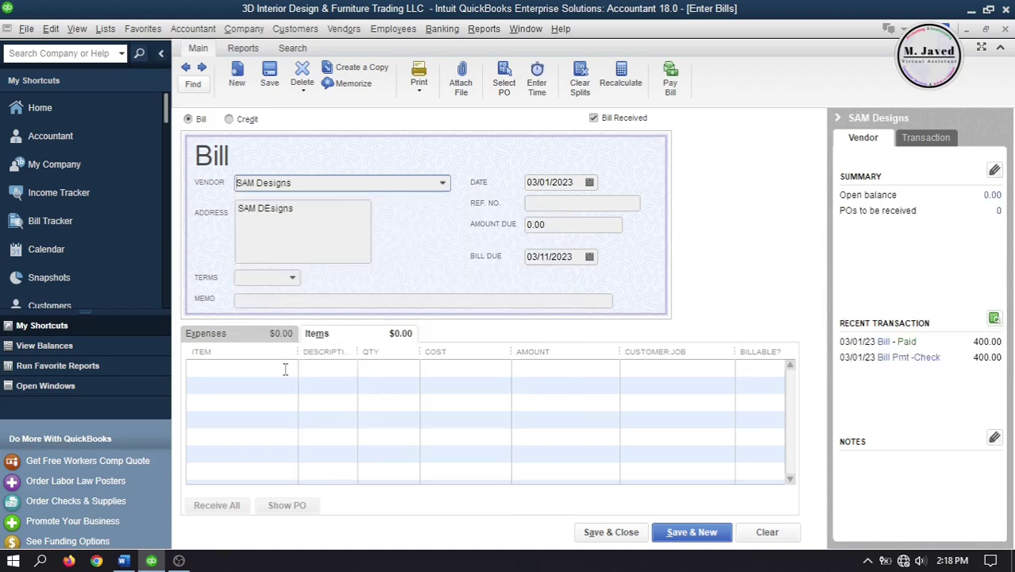
left_click(270, 370)
left_click(290, 369)
left_click_drag(697, 139, 692, 49)
left_click(287, 138)
left_click(290, 388)
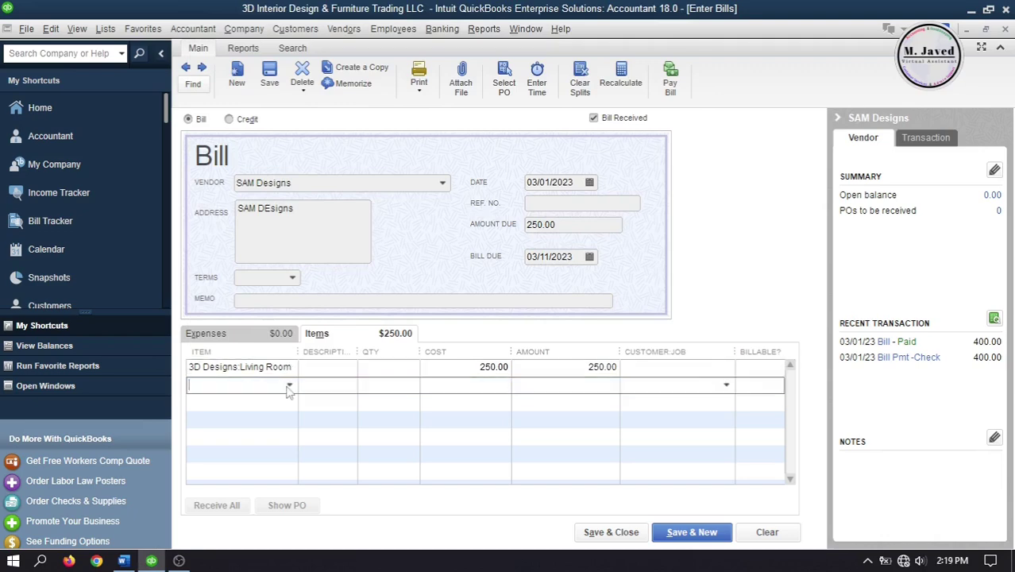
scroll(681, 130, "up", 3)
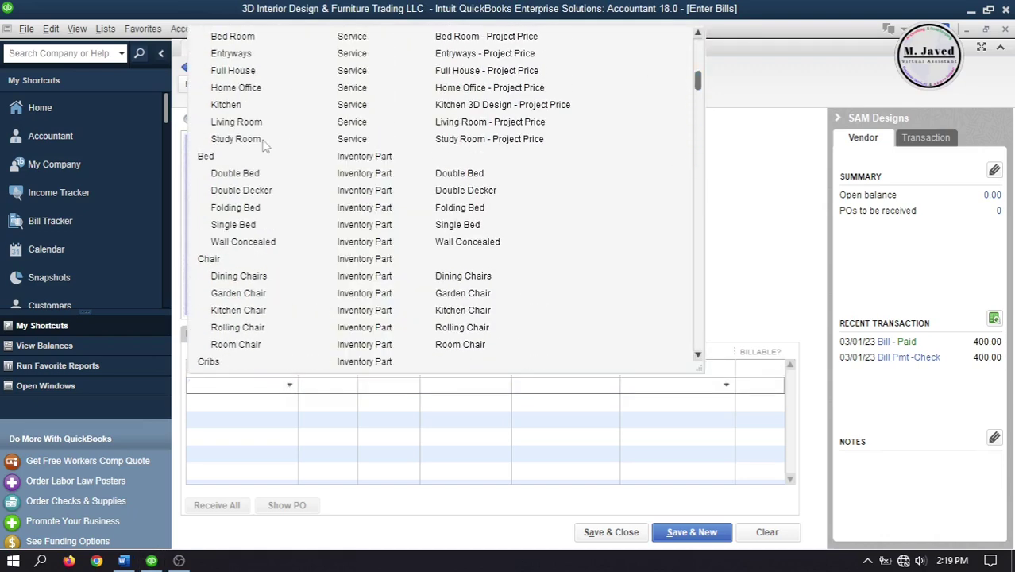
left_click(236, 139)
left_click(460, 407)
Set quantity 3 on both lines, terms 4% 12 Net 30, and bill date 03/02/2023
left_click(409, 368)
type("3")
left_click(410, 385)
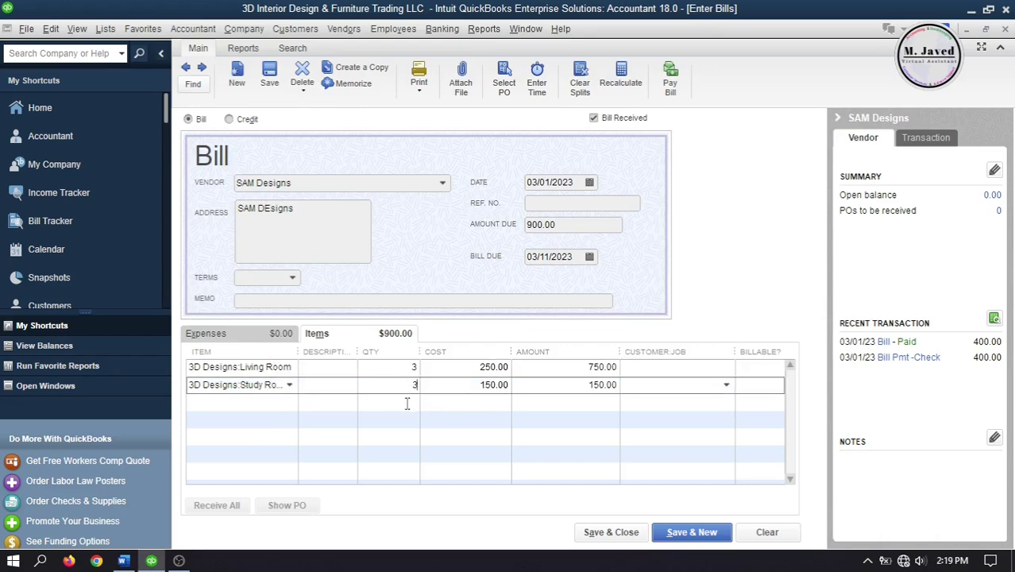
type("3")
left_click(410, 404)
left_click(293, 277)
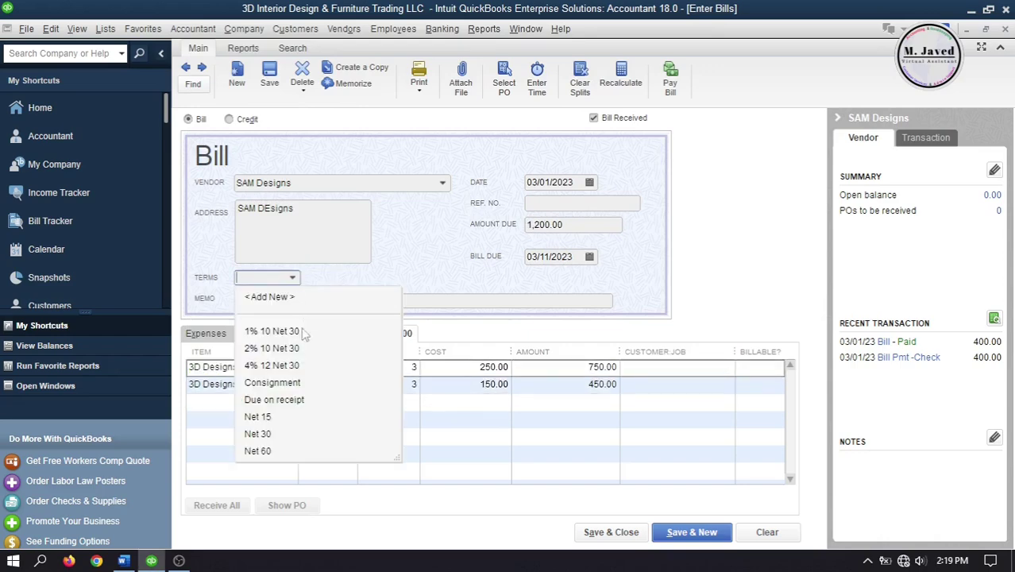
left_click(306, 367)
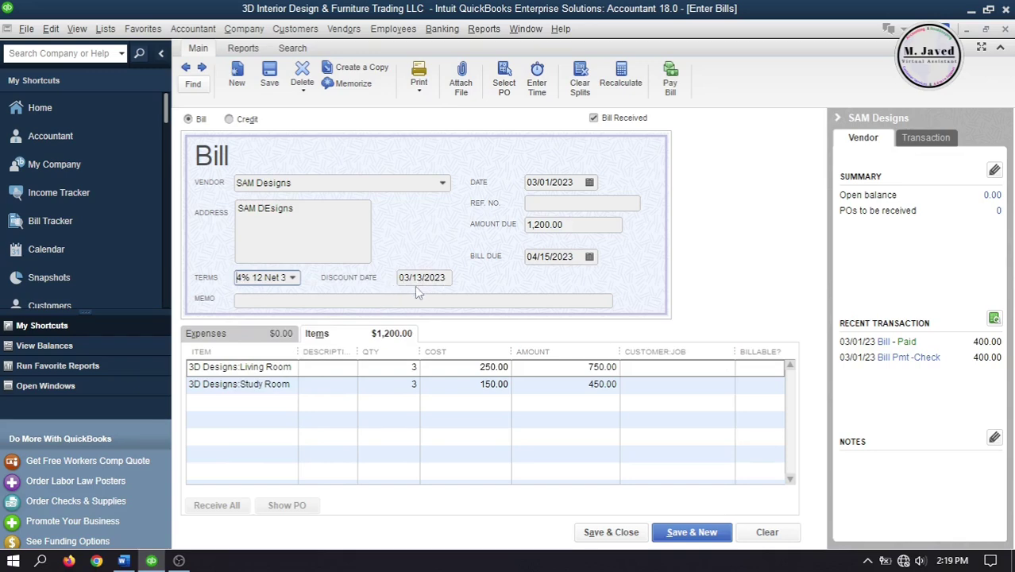
left_click(590, 183)
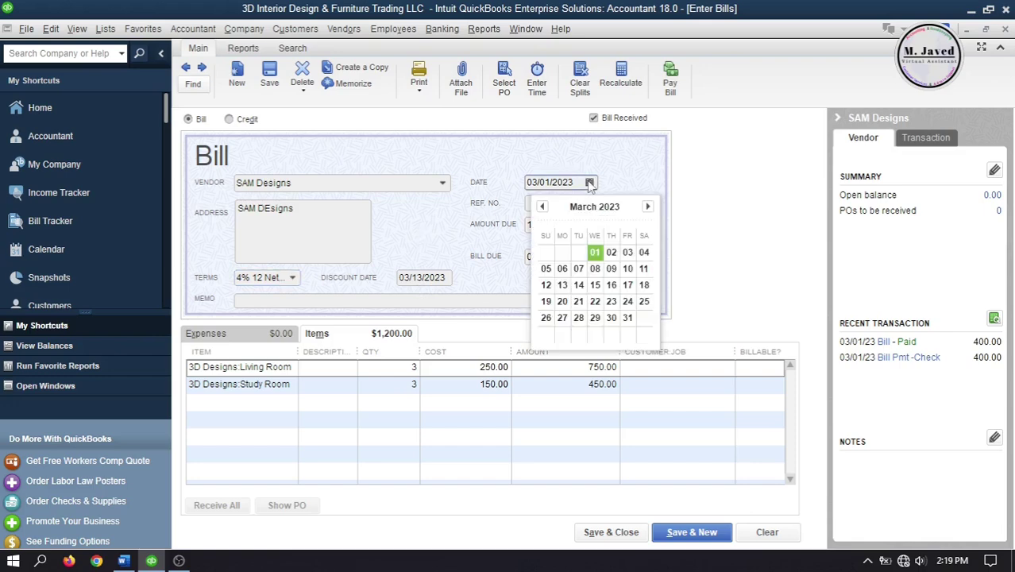
left_click(611, 252)
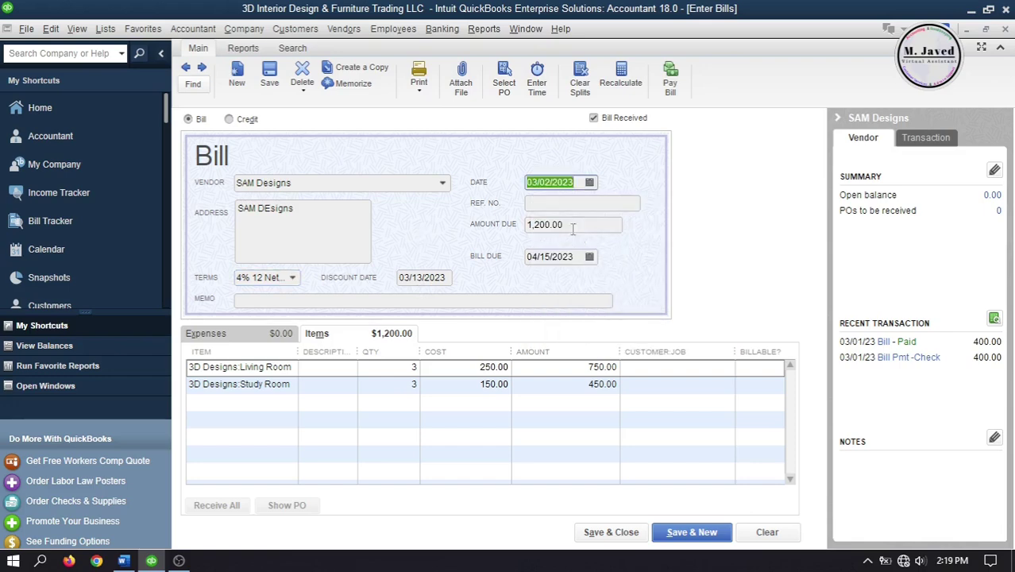
left_click(542, 203)
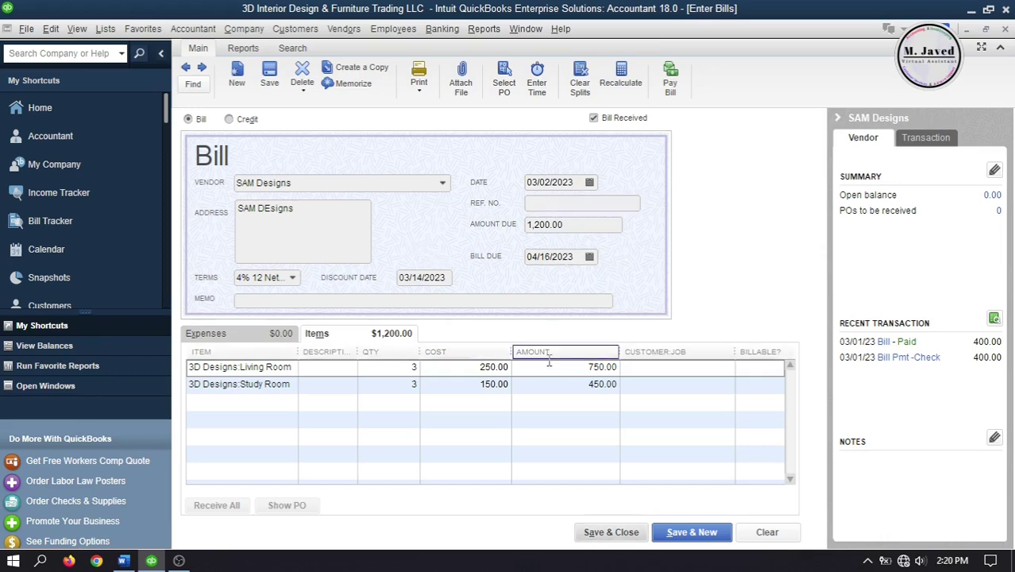
Bill both lines to Amy Designs, save the bill, and keep the new terms for SAM Designs
left_click(647, 367)
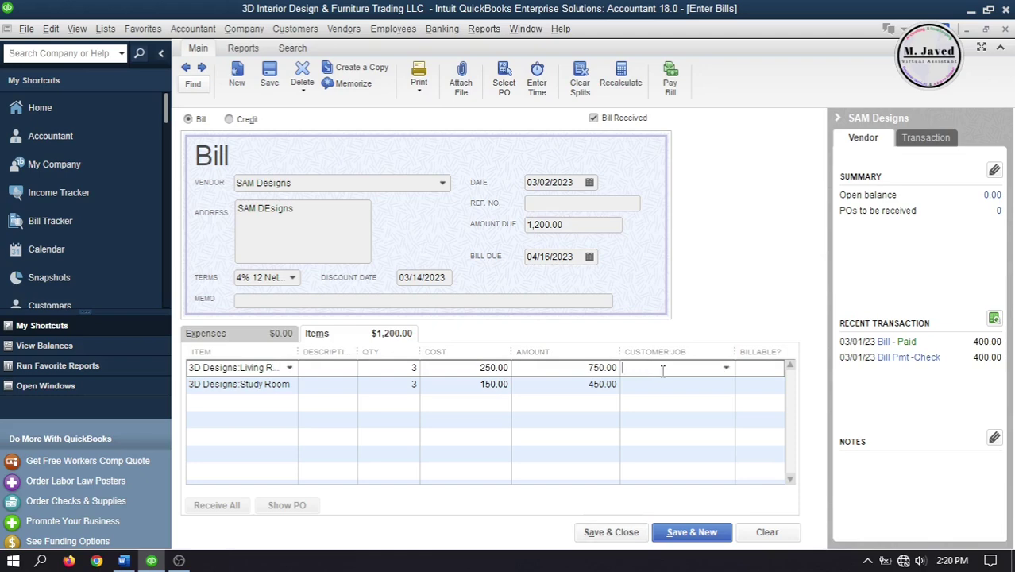
left_click(729, 371)
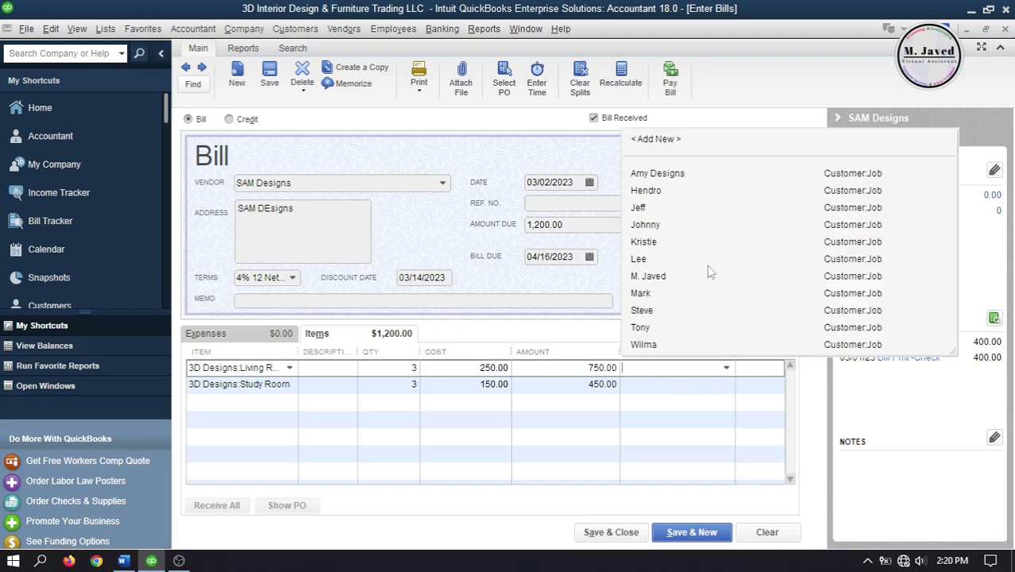
left_click(701, 175)
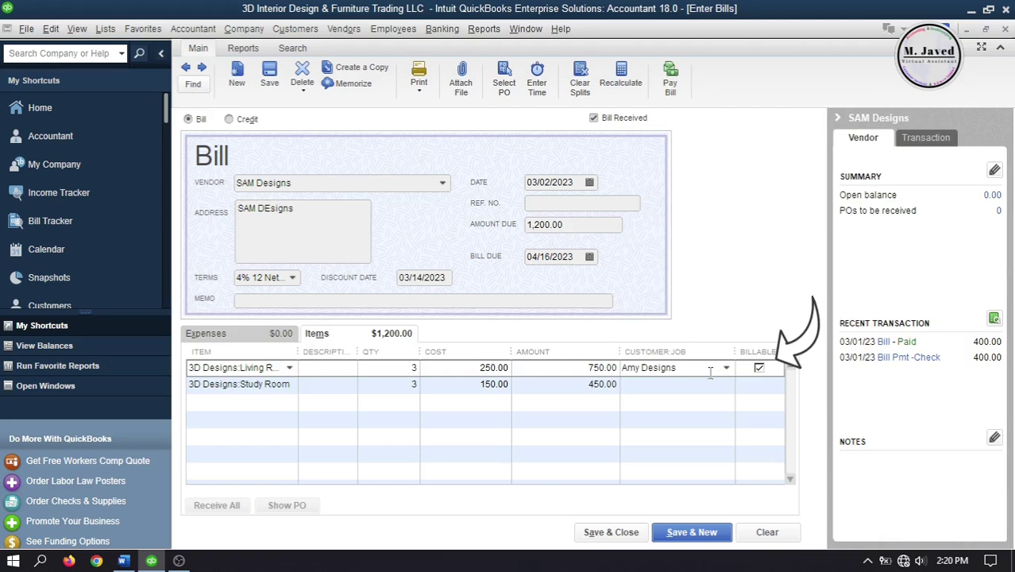
left_click(715, 385)
left_click(726, 385)
left_click(699, 187)
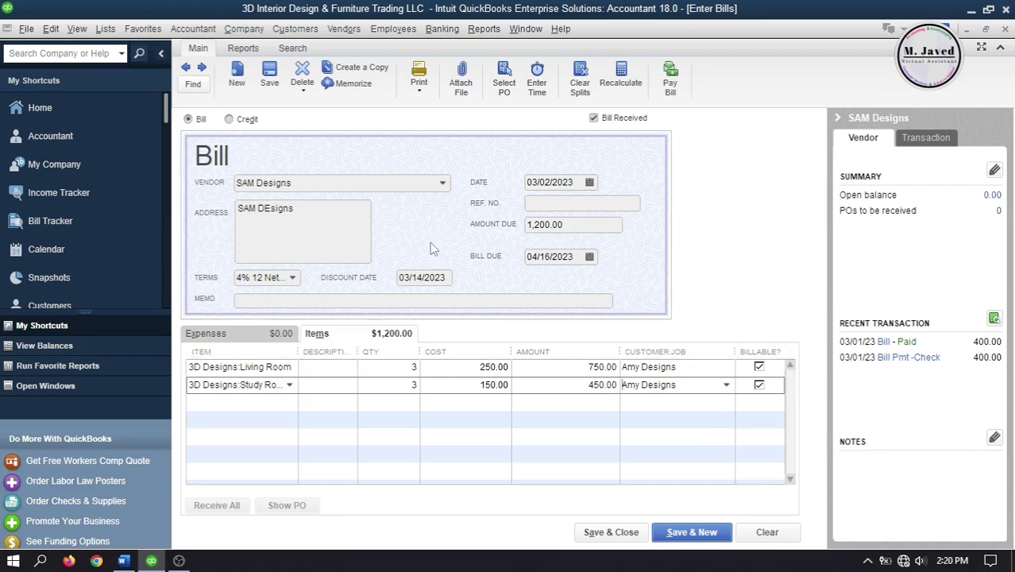
left_click(611, 533)
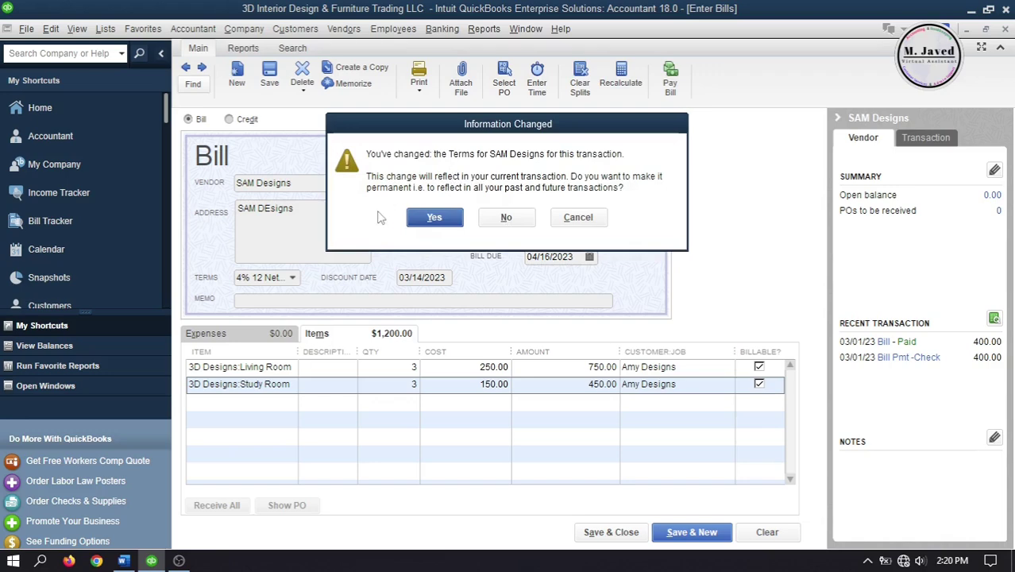
left_click(430, 220)
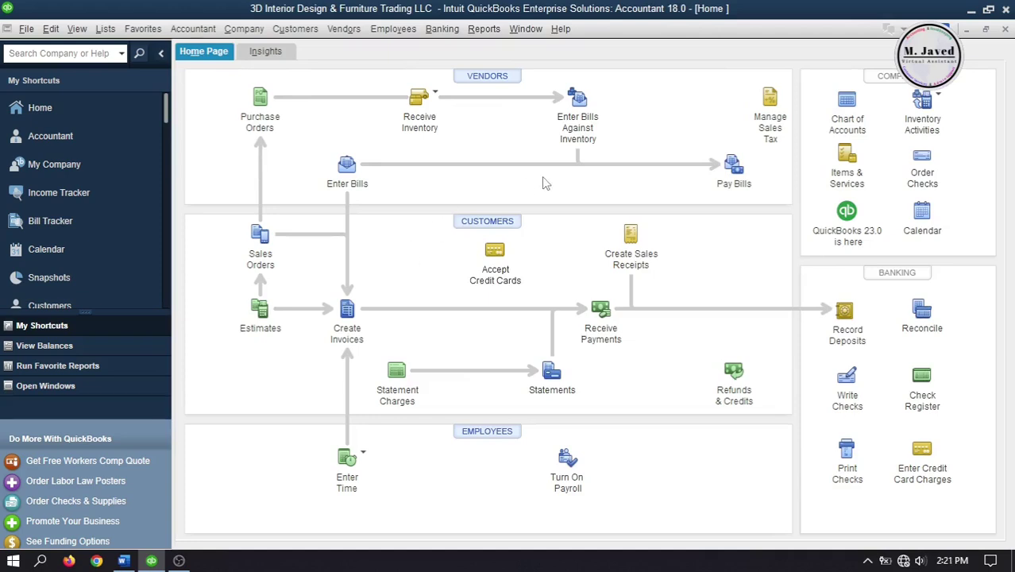
Select the 1,200.00 SAM Designs bill in Pay Bills and inspect its discount without applying it
left_click(732, 167)
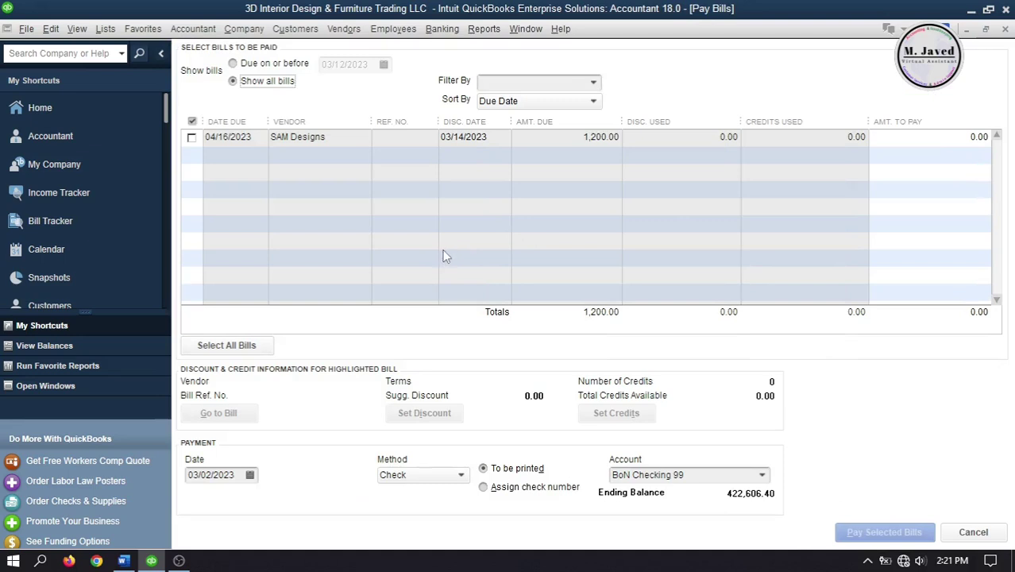
left_click(192, 137)
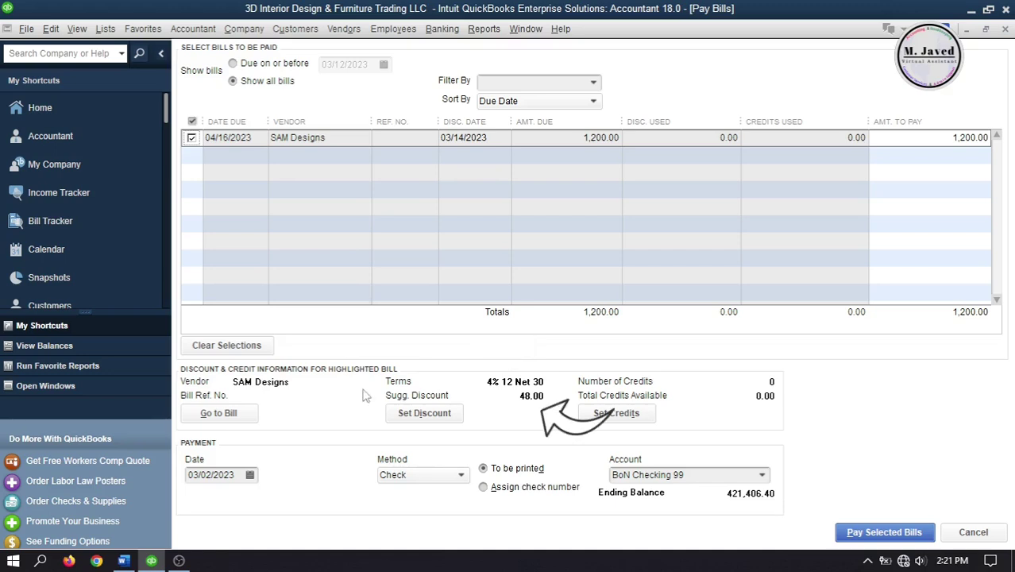
left_click(420, 414)
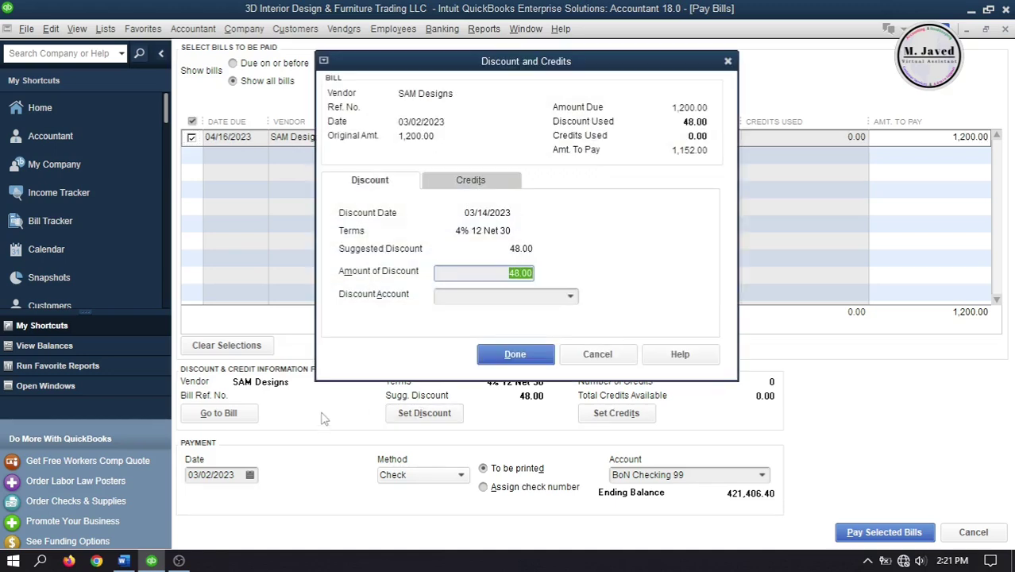
left_click(467, 276)
left_click(728, 61)
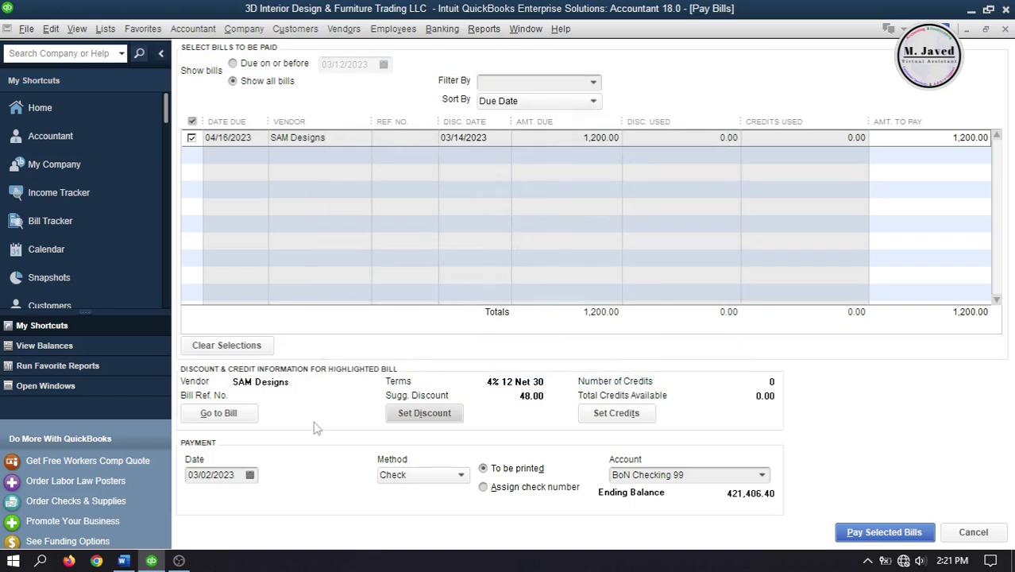
left_click(250, 475)
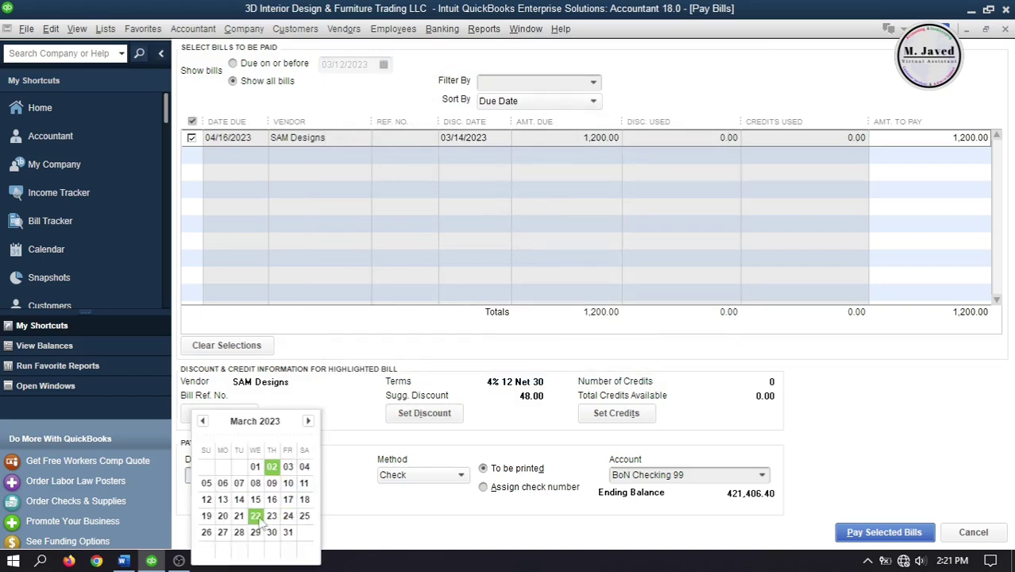
Date the payment 03/22/2023 and check the discount available on that date
left_click(256, 517)
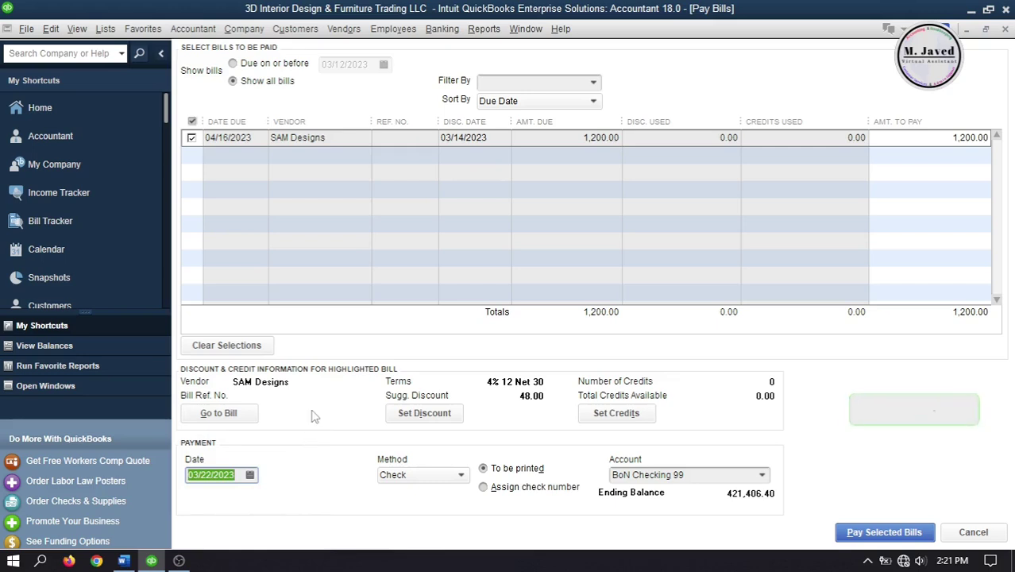
left_click(425, 413)
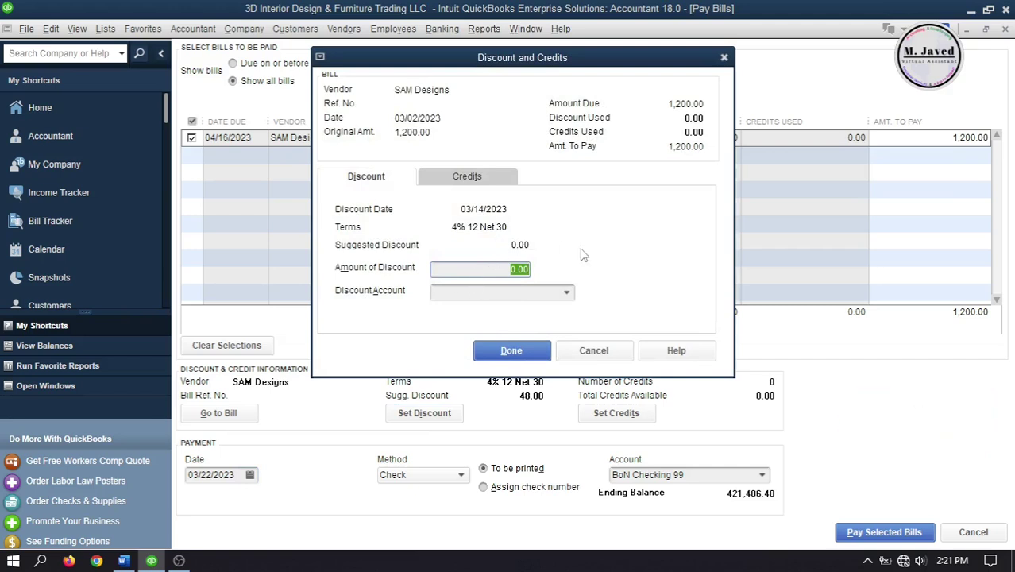
left_click(724, 59)
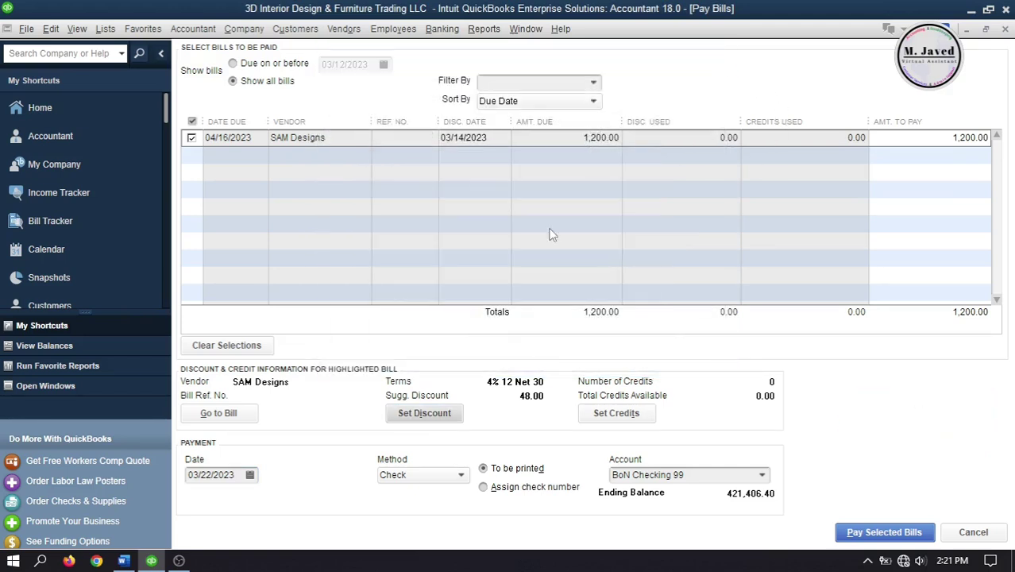
Change the payment date to 03/03/2023 and reopen the discount details showing 48.00
left_click(249, 475)
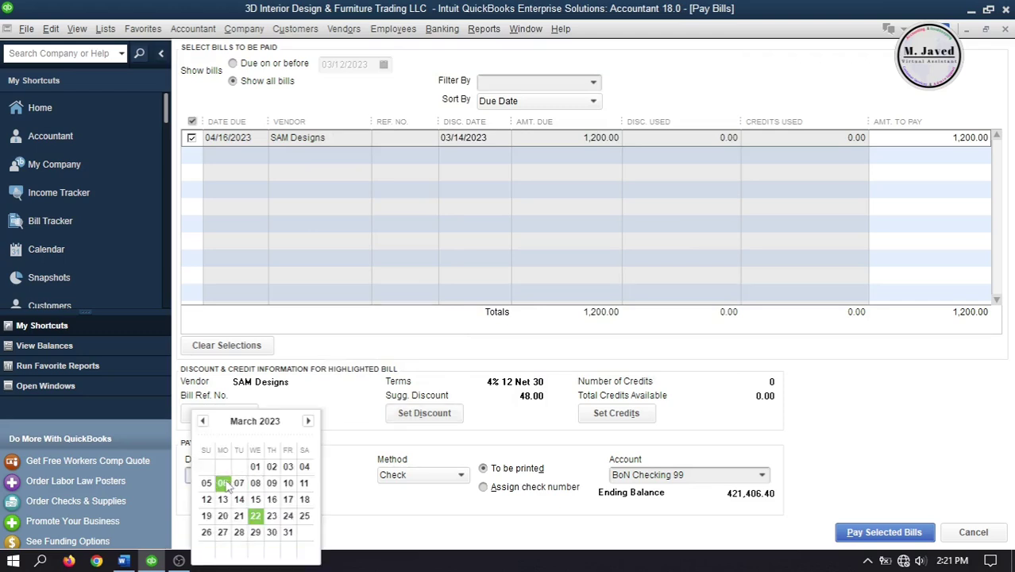
left_click(288, 466)
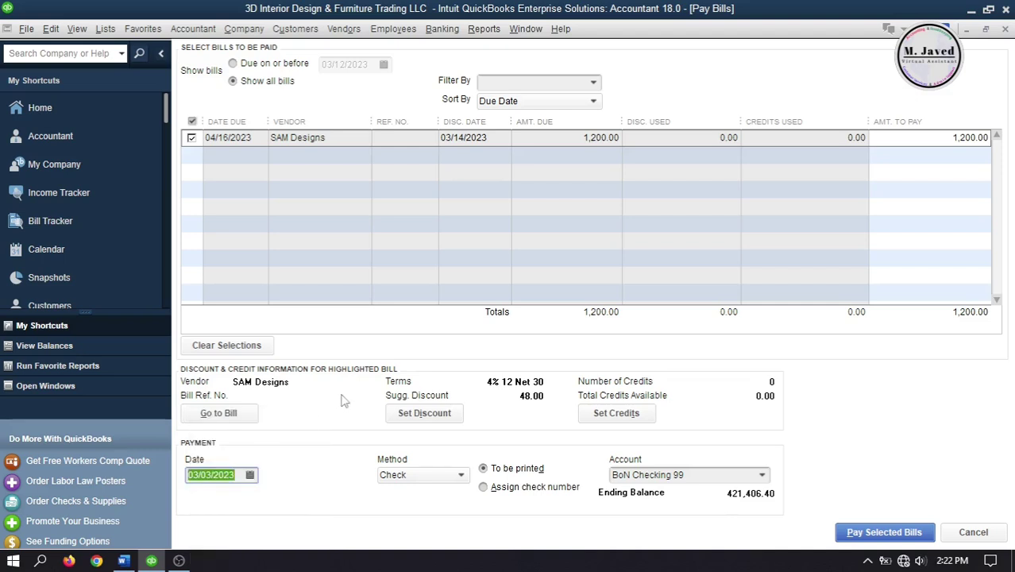
left_click(406, 419)
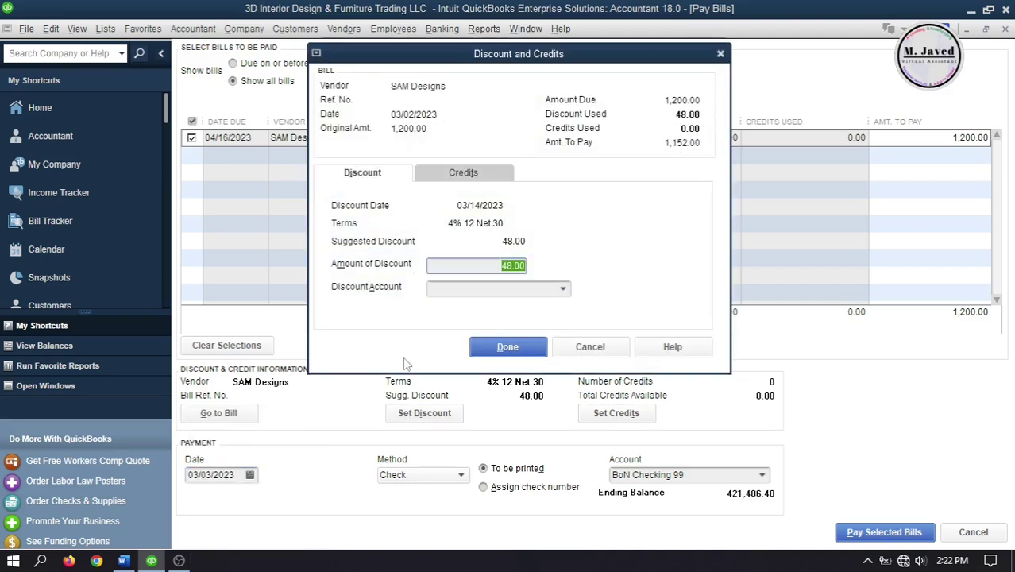
Post the 48.00 discount to Discount Received and pay the SAM Designs bill at 1,152.00
left_click_drag(615, 56, 577, 79)
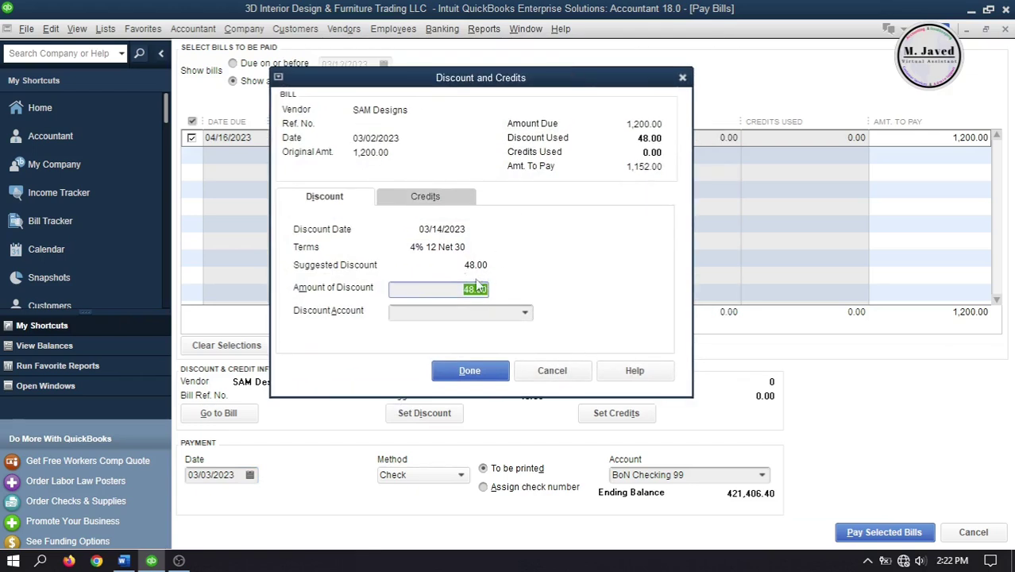
left_click(526, 315)
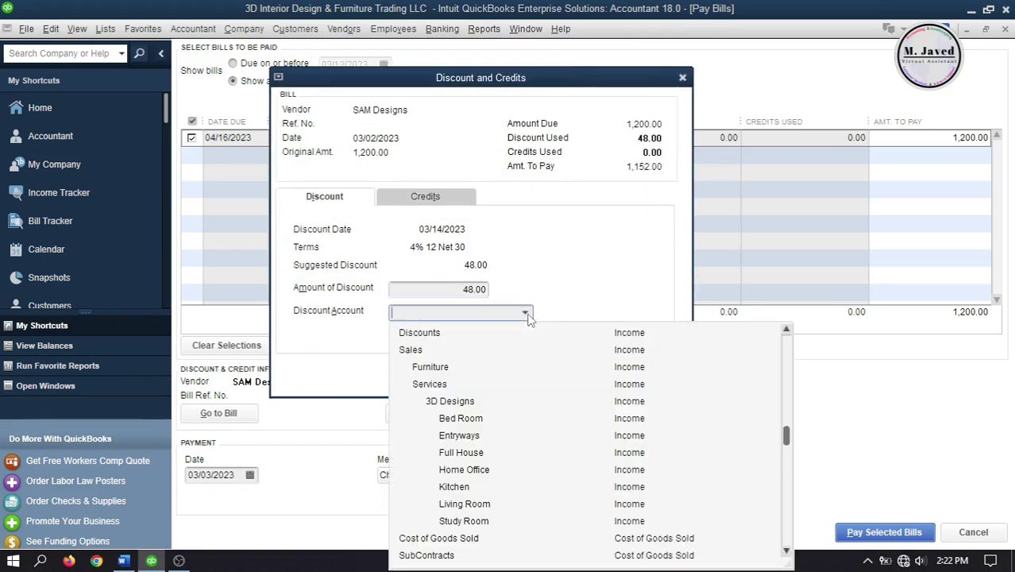
left_click_drag(785, 437, 785, 476)
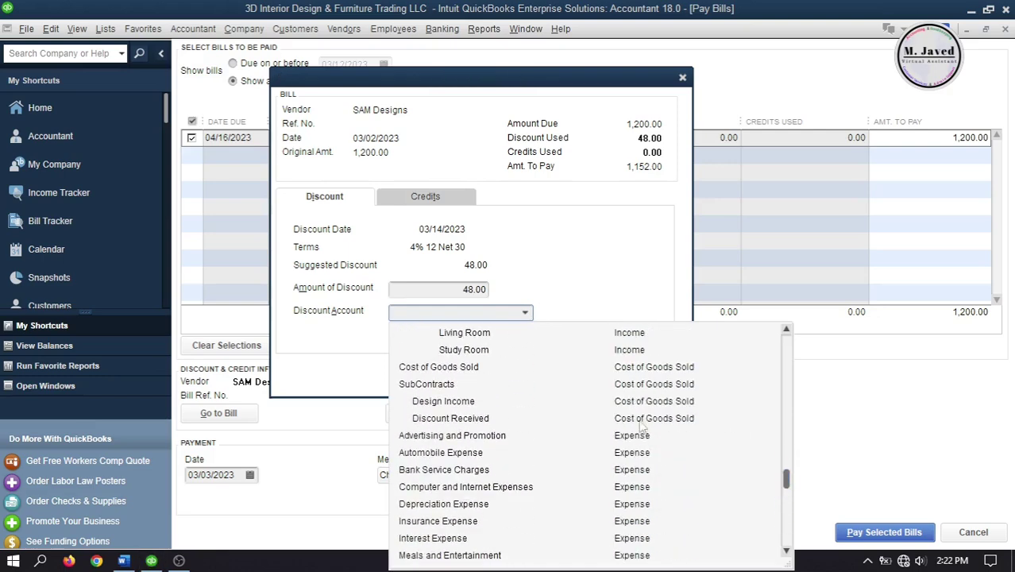
left_click(563, 423)
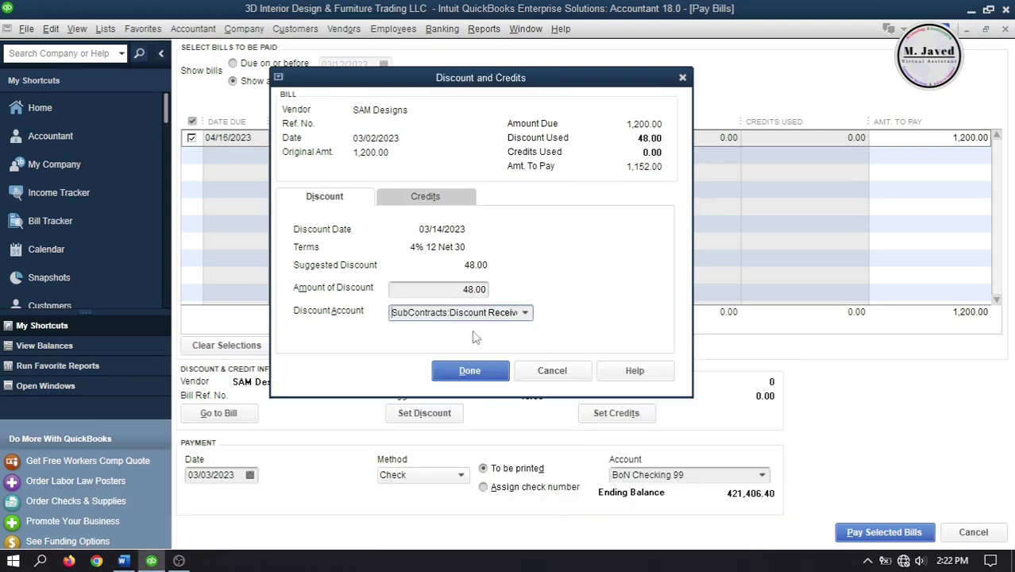
left_click(469, 370)
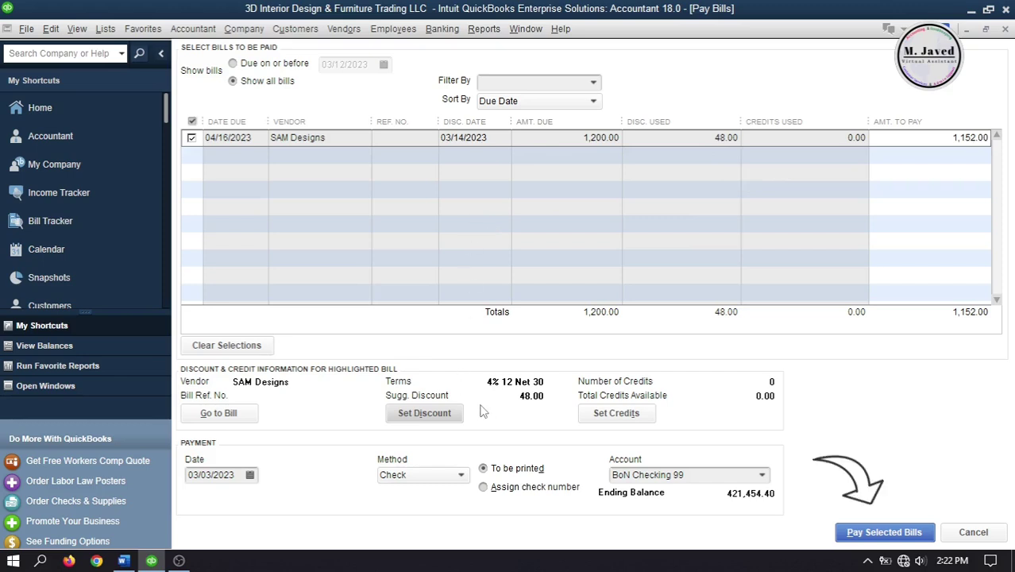
left_click(868, 532)
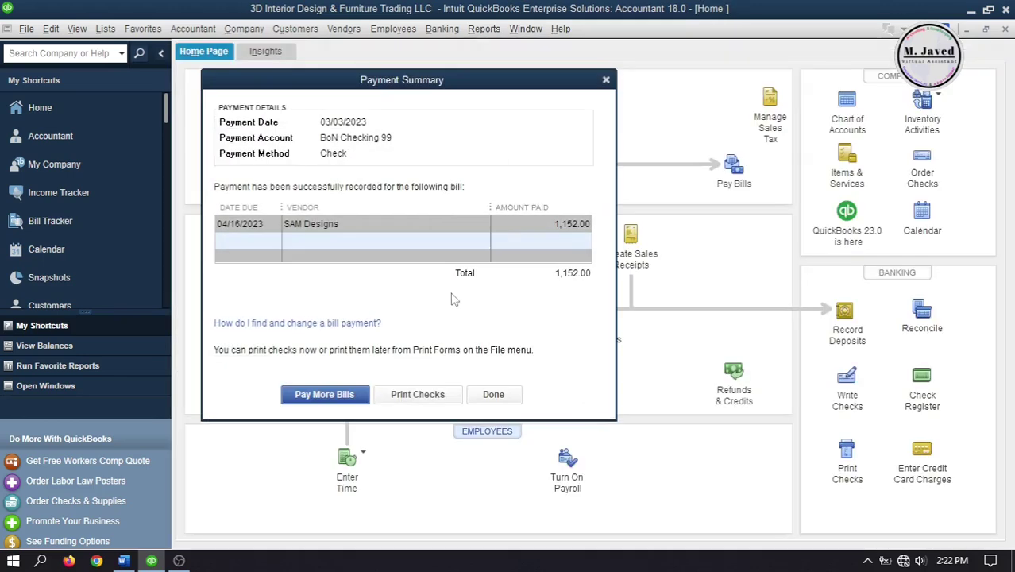
left_click(607, 80)
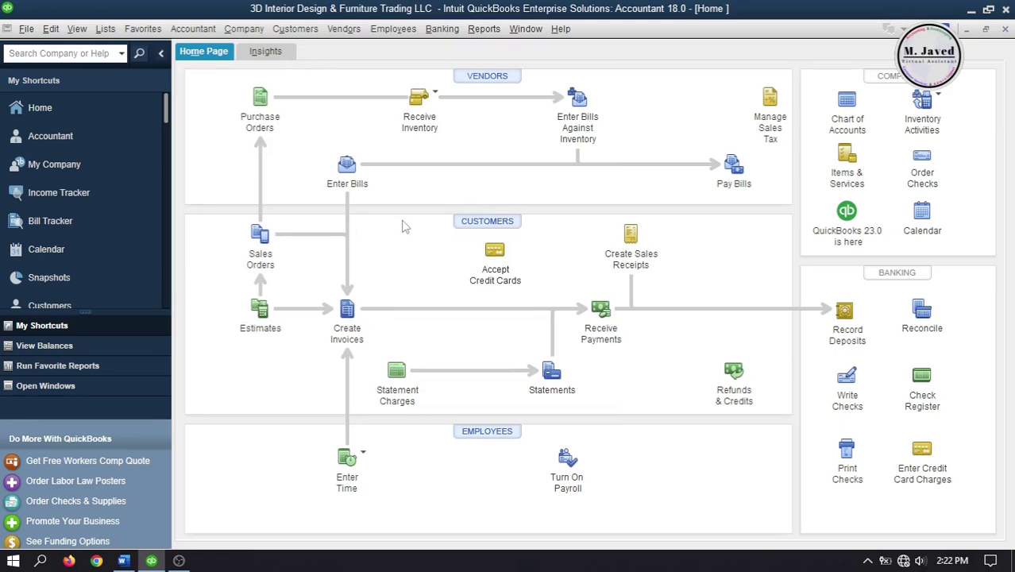
Start a SAM Designs bill with 3D Designs:Study Room and 3D Designs:Living Room lines
left_click(347, 169)
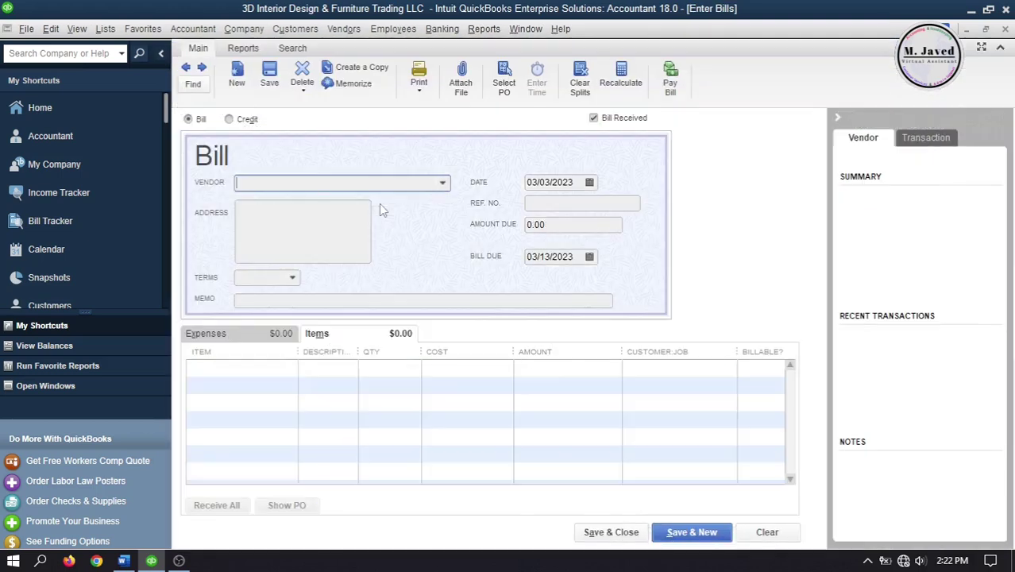
left_click(442, 184)
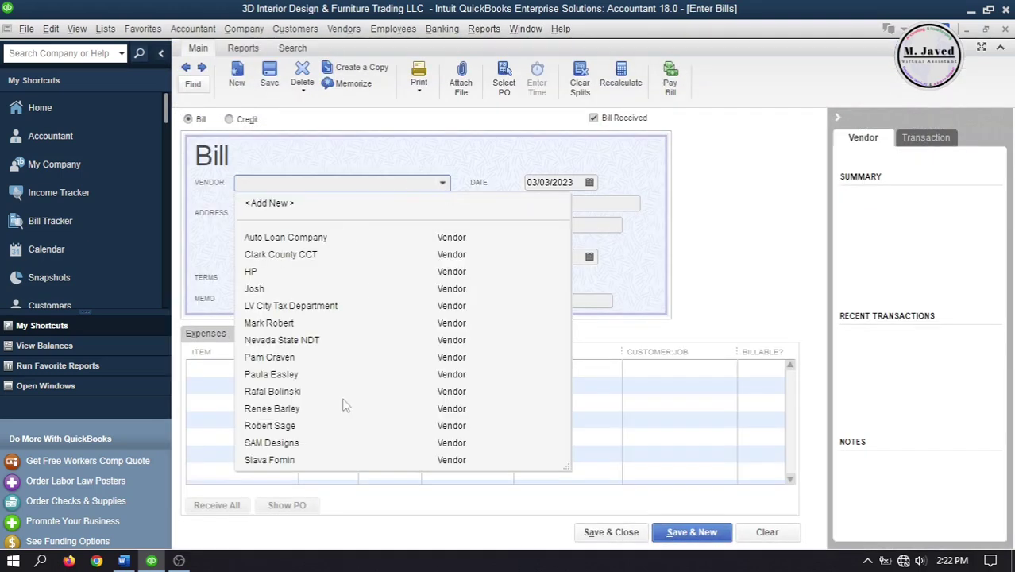
left_click(292, 443)
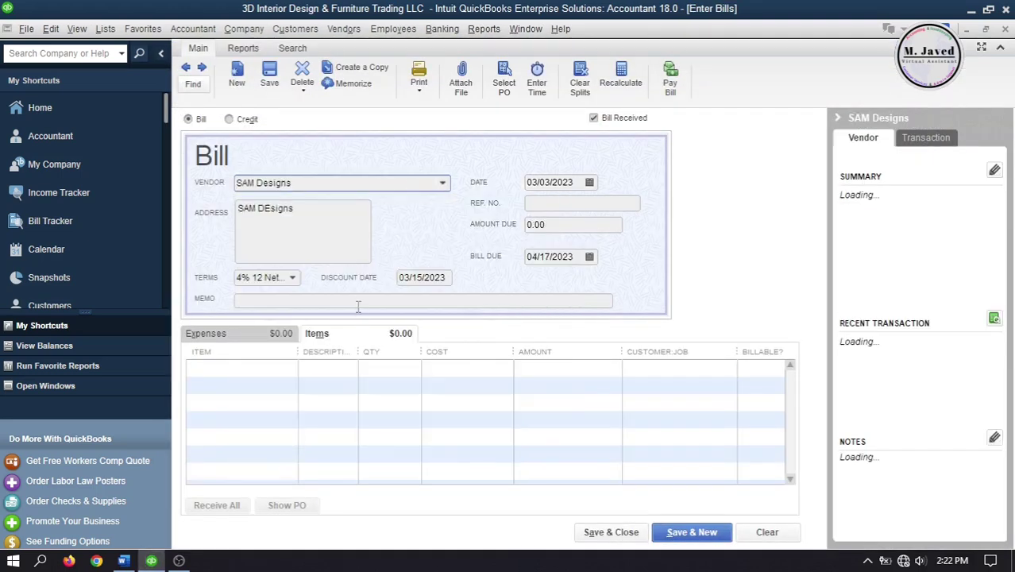
left_click(284, 370)
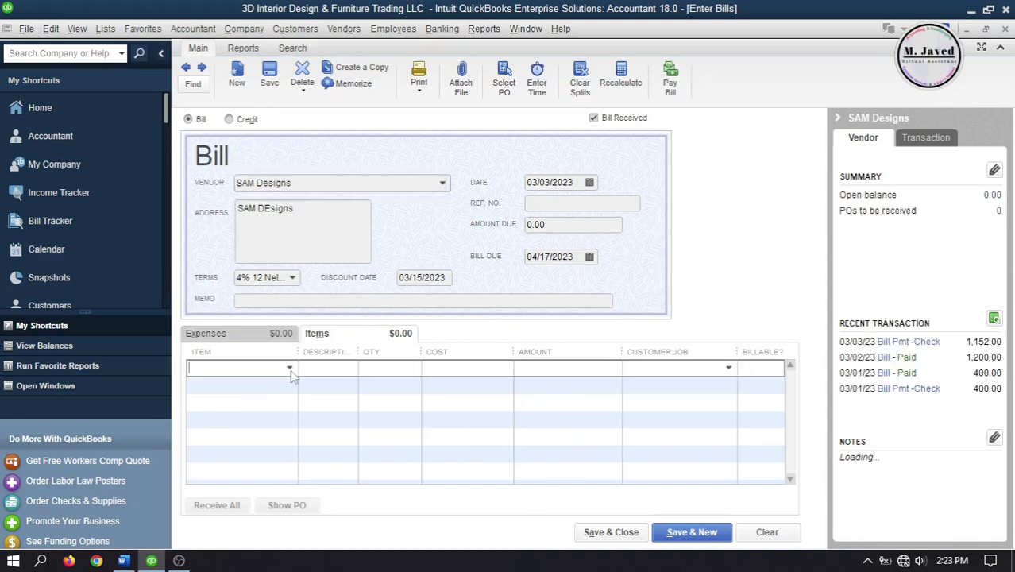
left_click(289, 368)
left_click_drag(696, 139, 697, 79)
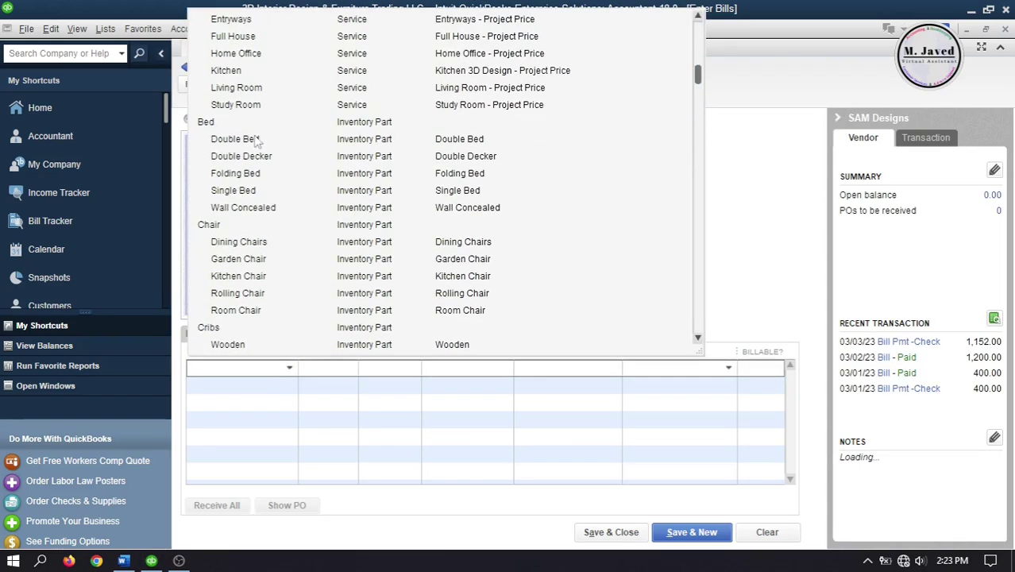
left_click(267, 106)
left_click(279, 384)
left_click(290, 385)
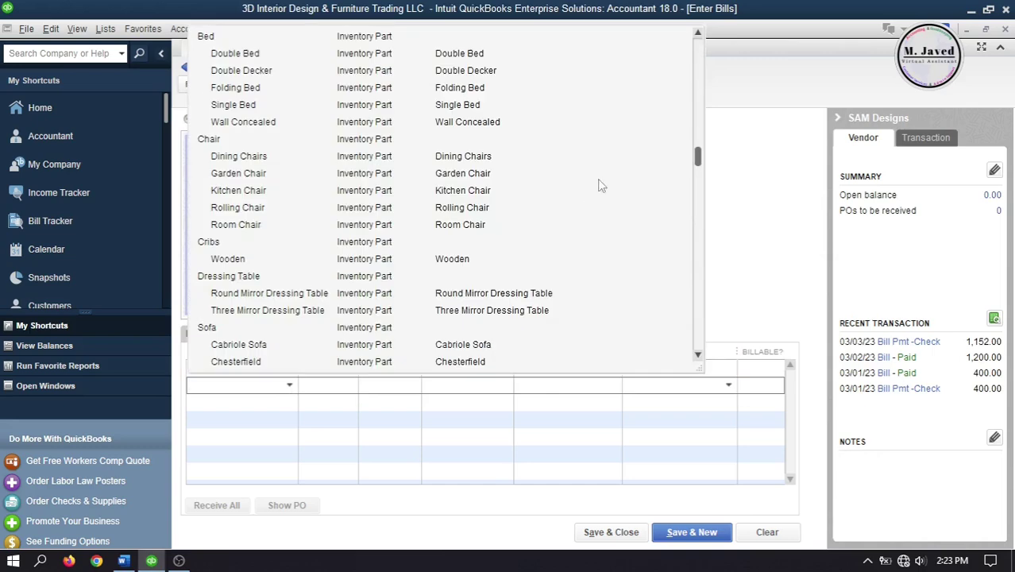
left_click_drag(696, 154, 691, 80)
left_click(284, 125)
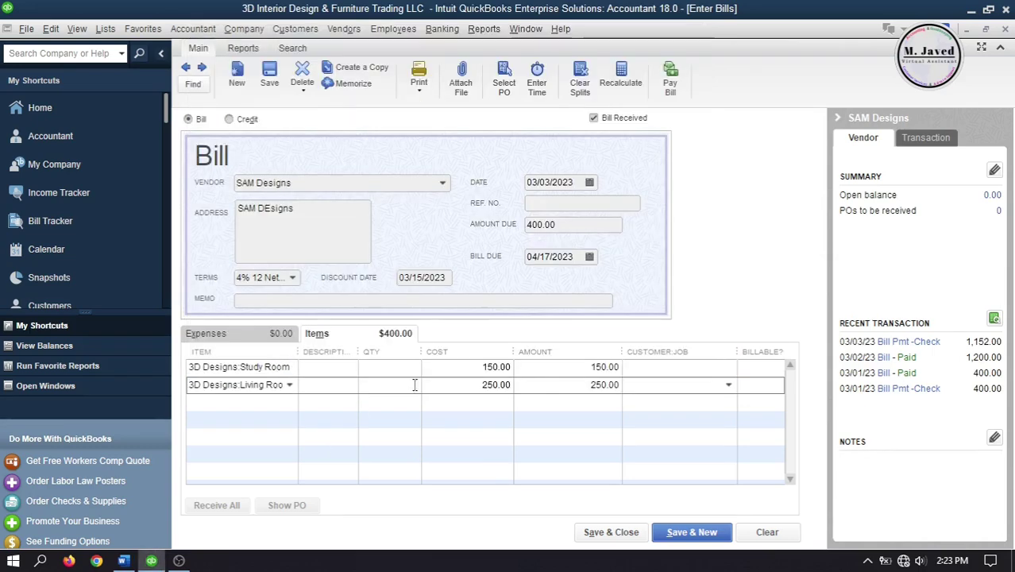
Give both item lines quantity 4 and assign them to customer Amy Designs
left_click(396, 368)
type("4")
left_click(395, 384)
type("4")
left_click(710, 368)
left_click(728, 368)
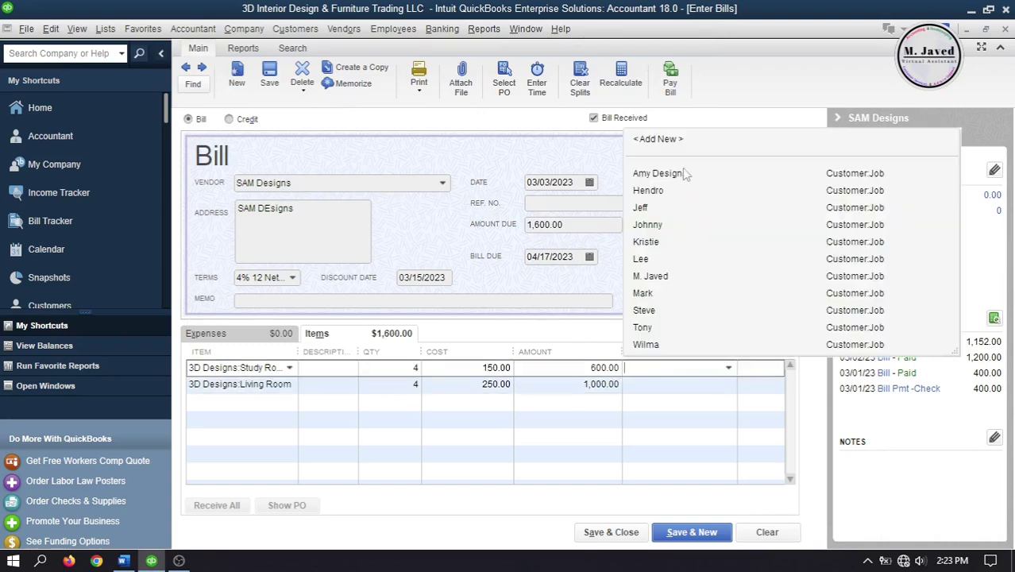
left_click(688, 179)
left_click(728, 384)
left_click(701, 196)
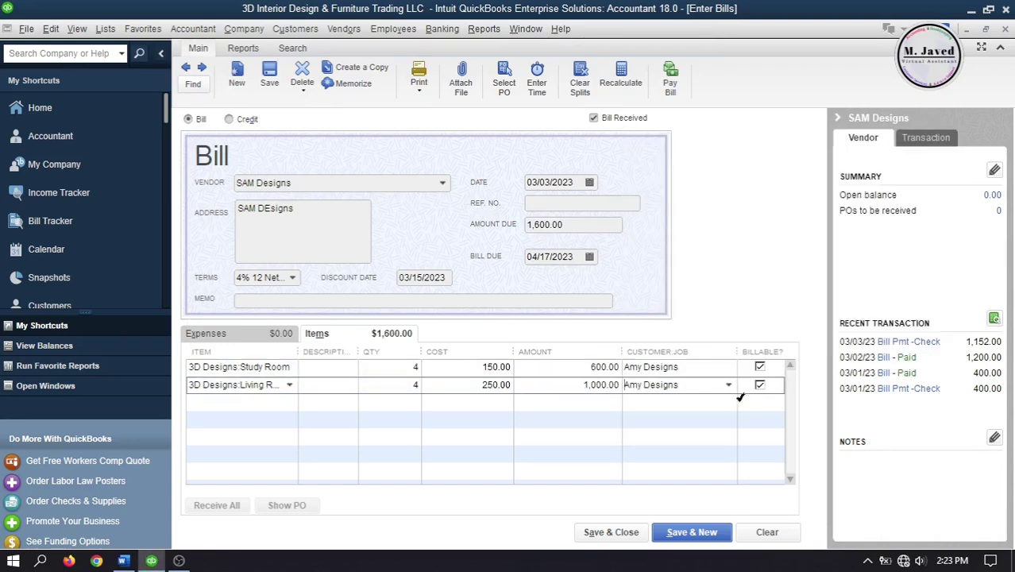
left_click(371, 303)
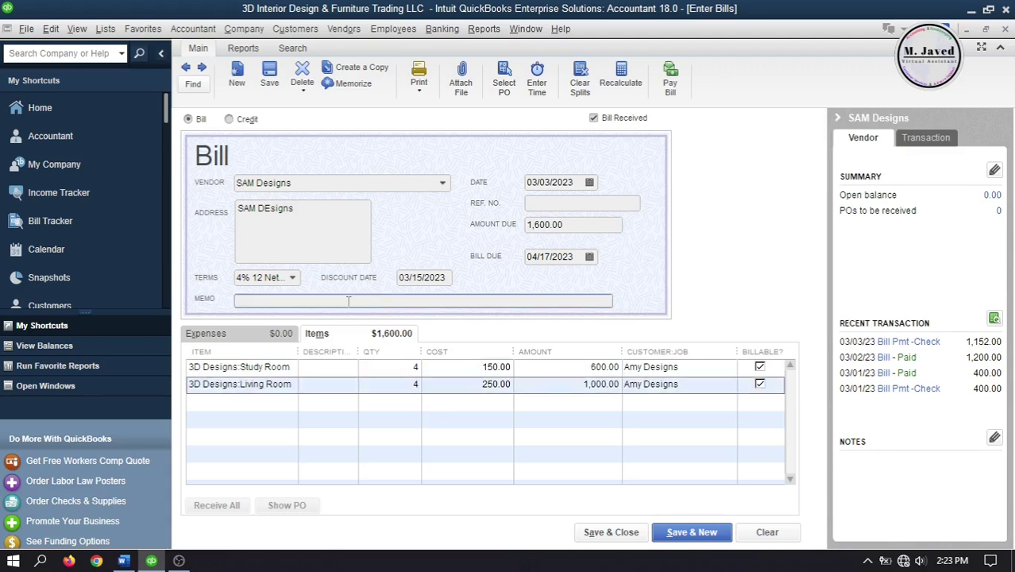
left_click(280, 278)
Clear the bill's terms, redate it to 03/04/2023, and save the changes
left_click(292, 278)
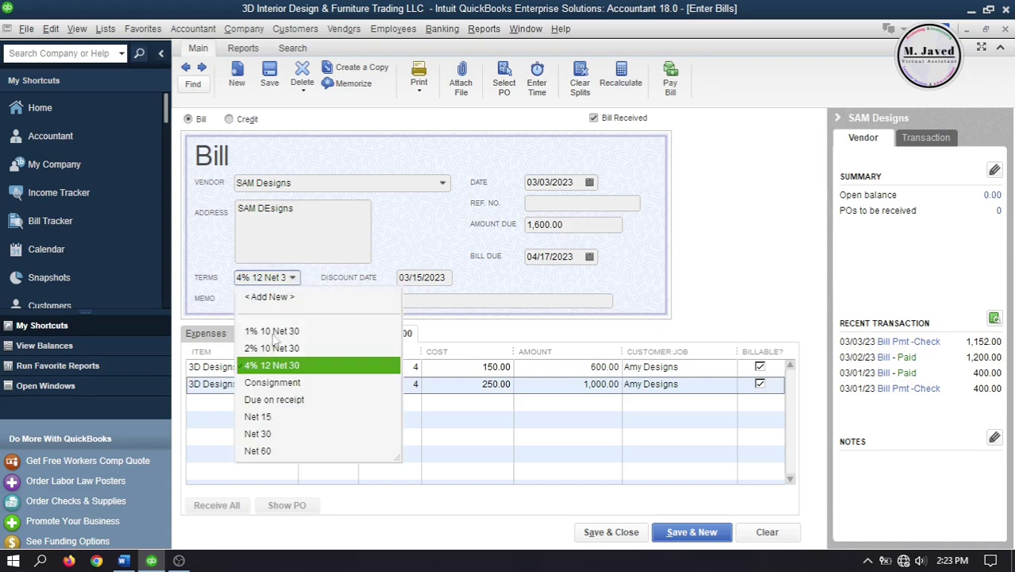
key("BackSpace")
key("BackSpace")
key("BackSpace")
key("BackSpace")
key("BackSpace")
key("BackSpace")
key("BackSpace")
key("BackSpace")
key("BackSpace")
key("BackSpace")
key("BackSpace")
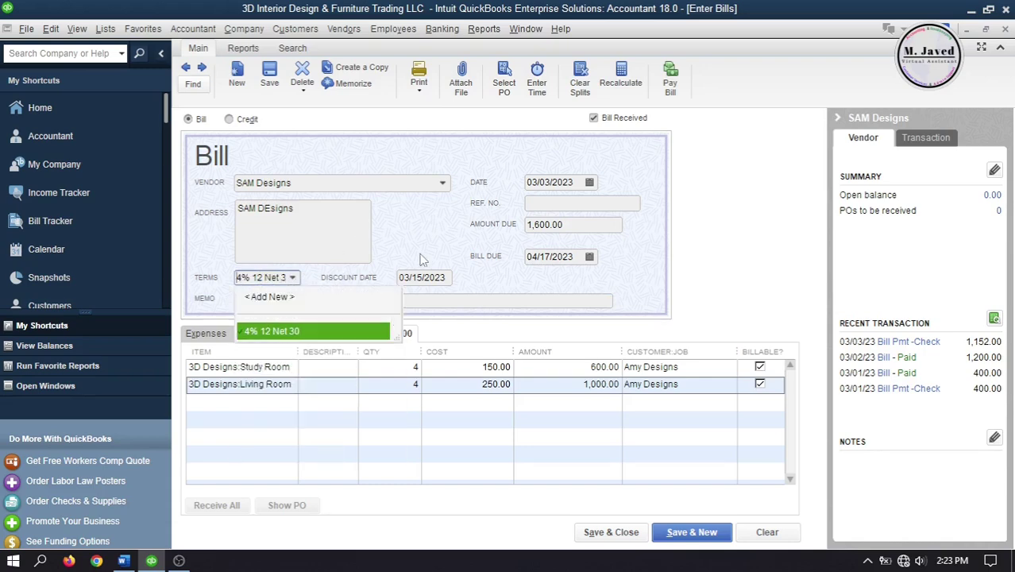
left_click(439, 300)
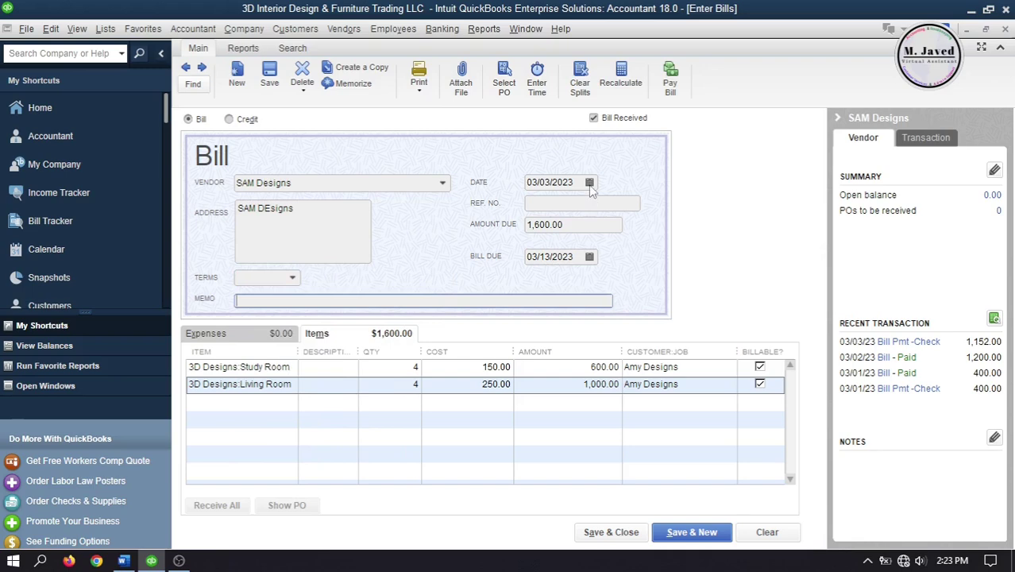
left_click(589, 183)
left_click(644, 252)
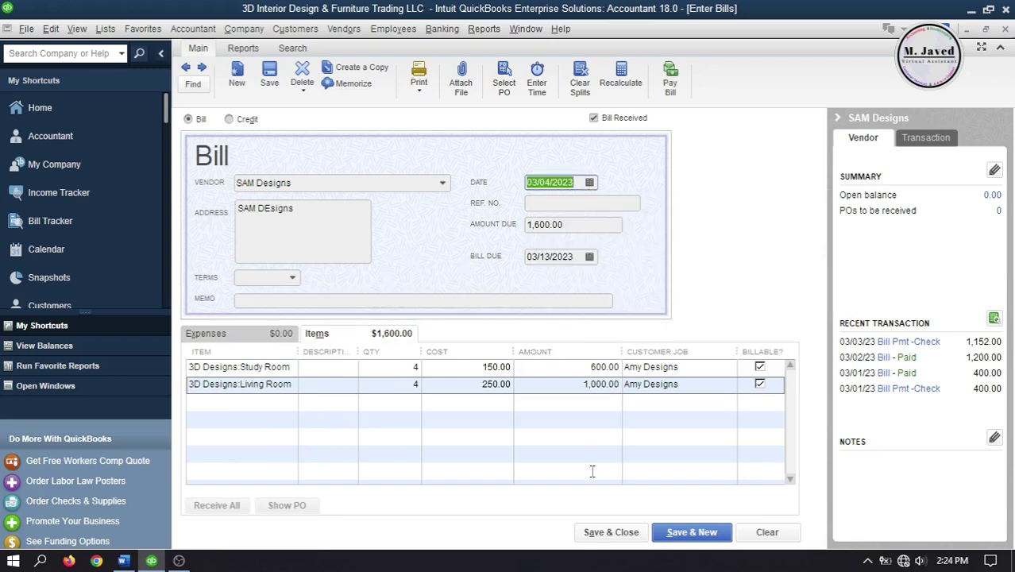
left_click(611, 532)
left_click(431, 231)
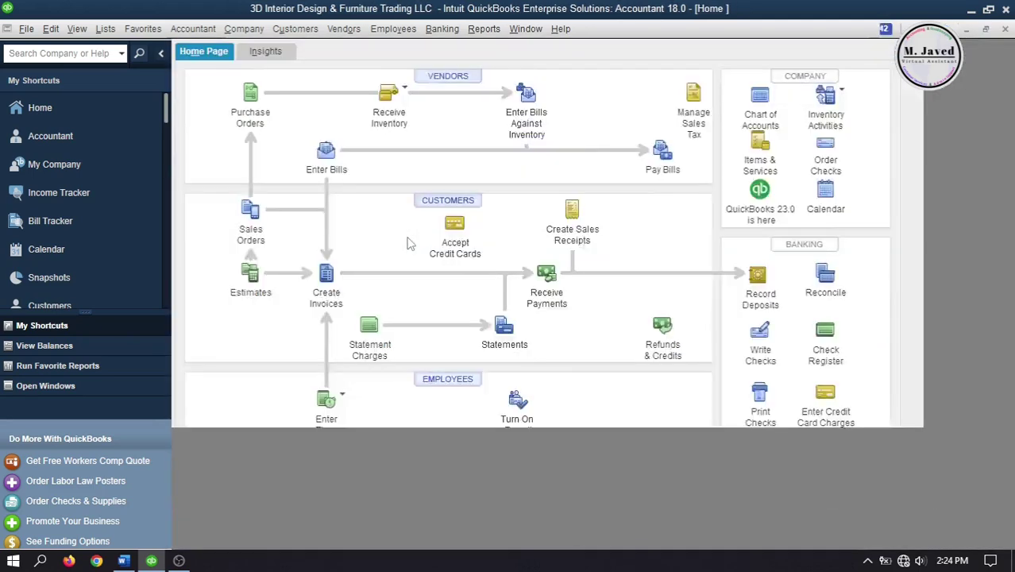
Select the 1,600.00 SAM Designs bill in Pay Bills and open its discount settings
left_click(735, 168)
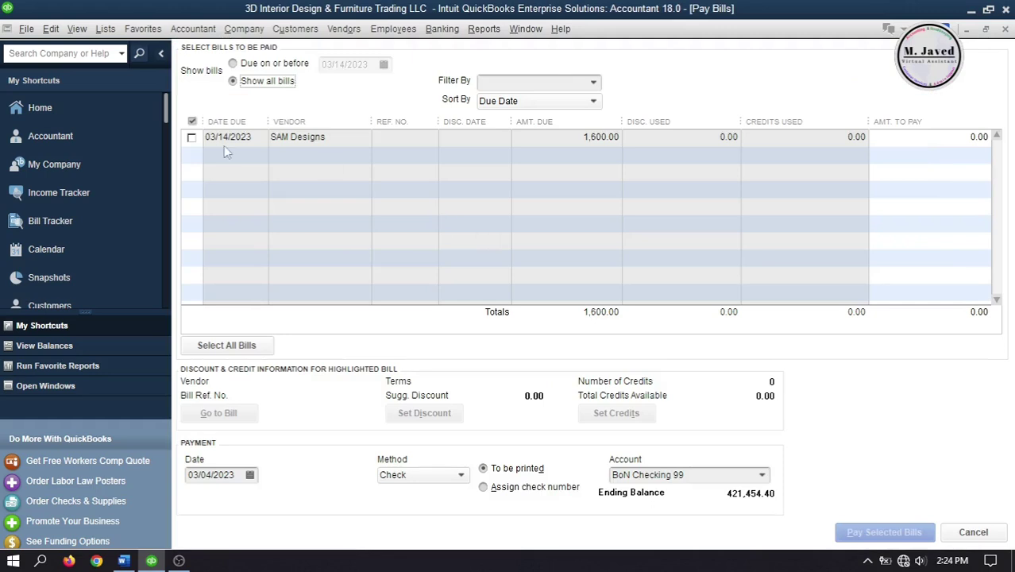
left_click(192, 137)
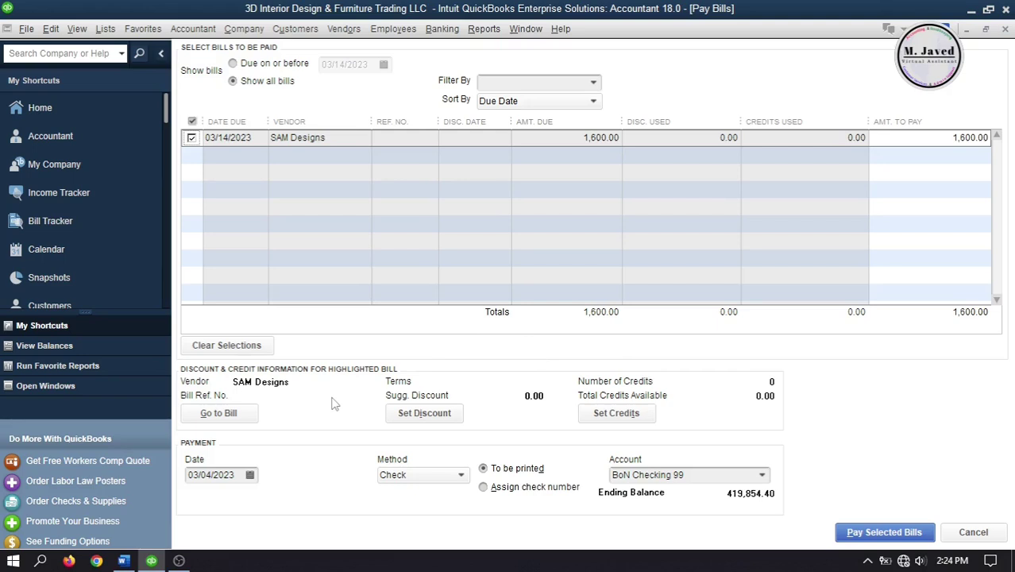
left_click(414, 410)
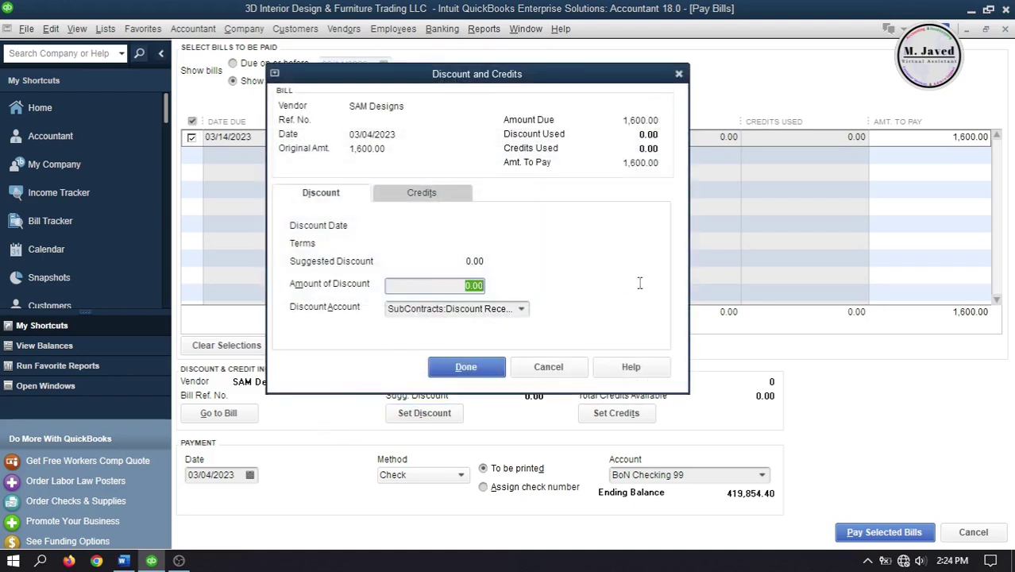
Apply a 75.00 discount to Discount Received and pay the bill at 1,525.00
type("4")
left_click(504, 310)
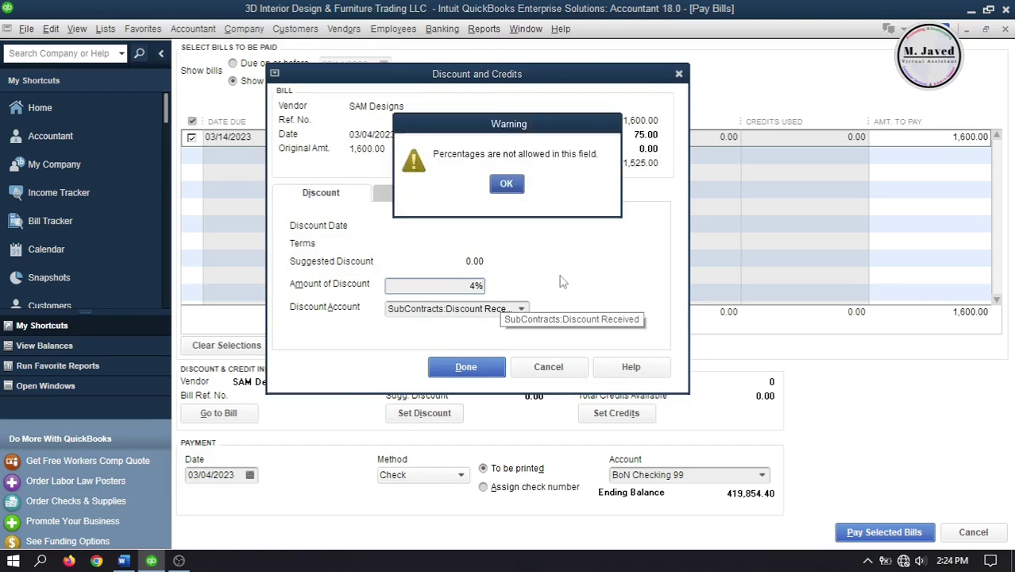
left_click(507, 185)
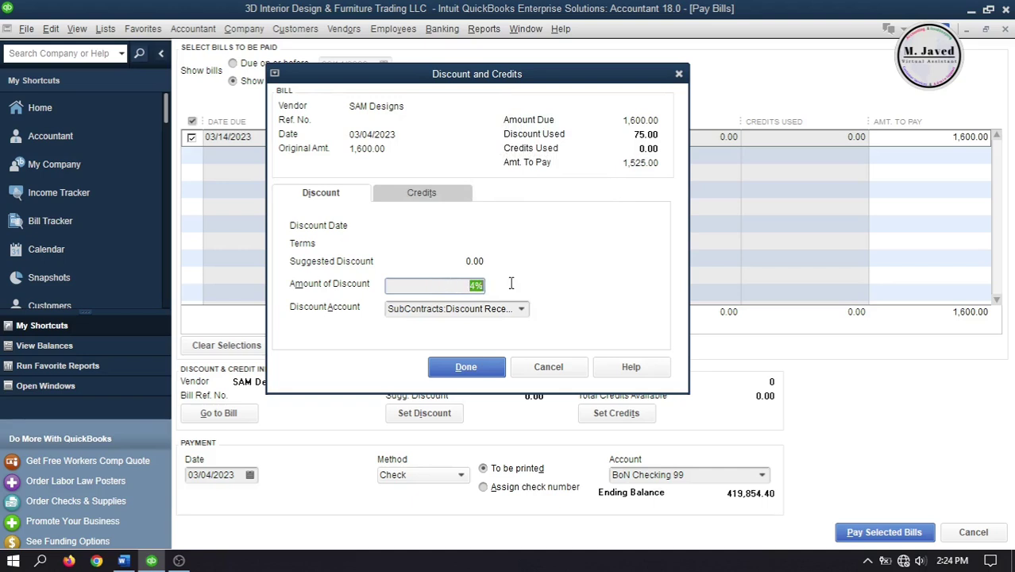
type("75")
key("Tab")
left_click(522, 309)
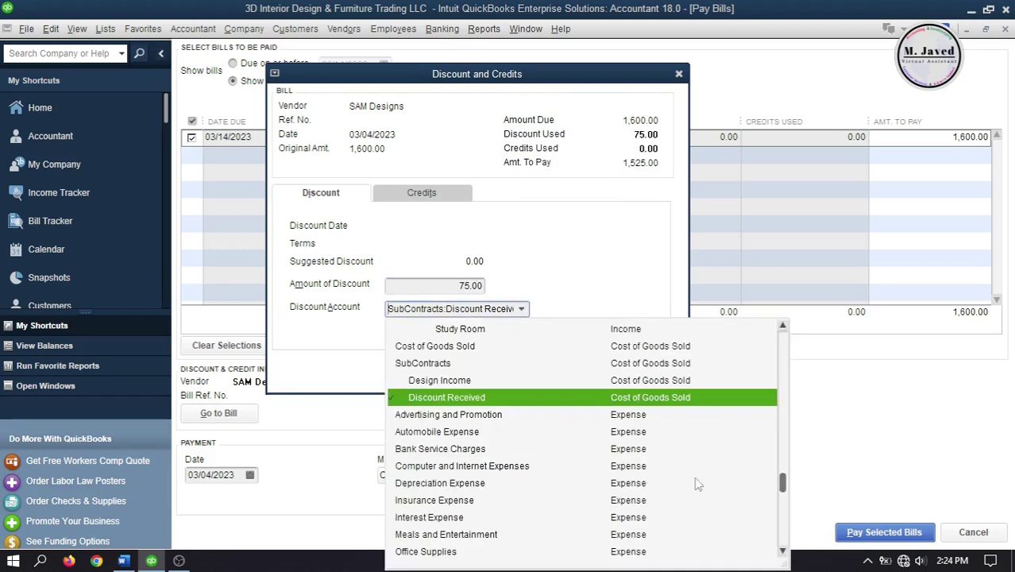
left_click(535, 407)
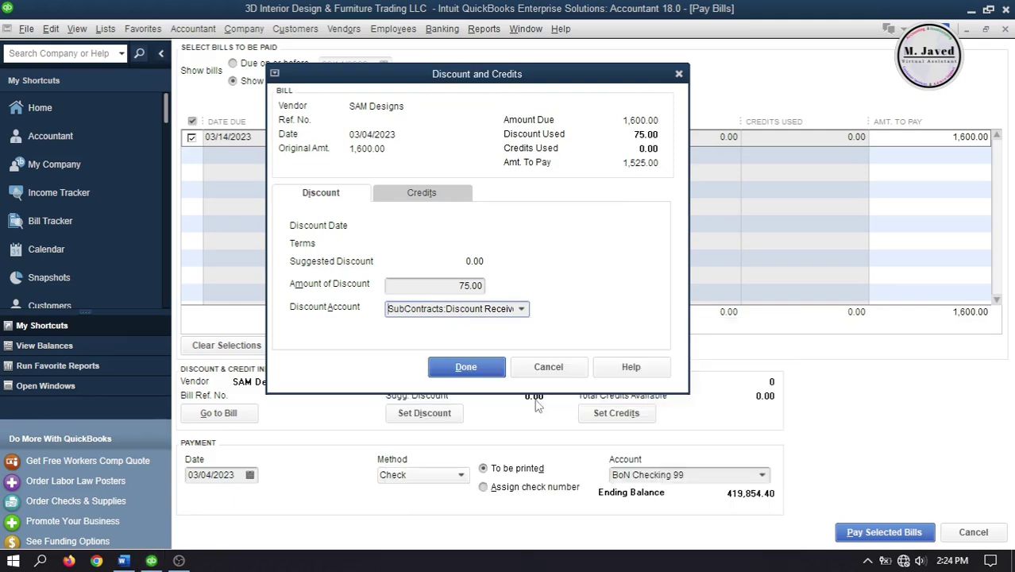
left_click(467, 368)
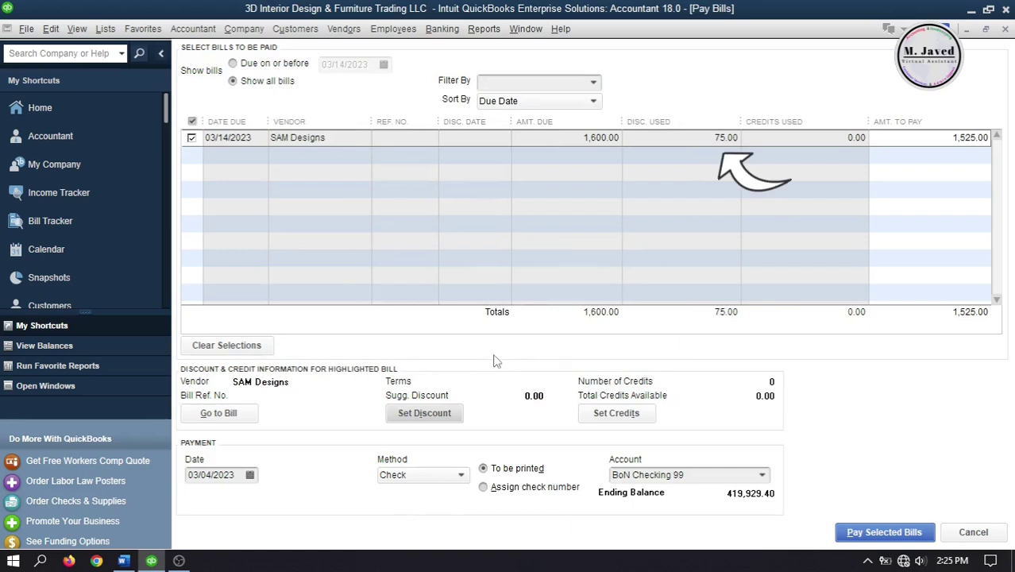
key("Tab")
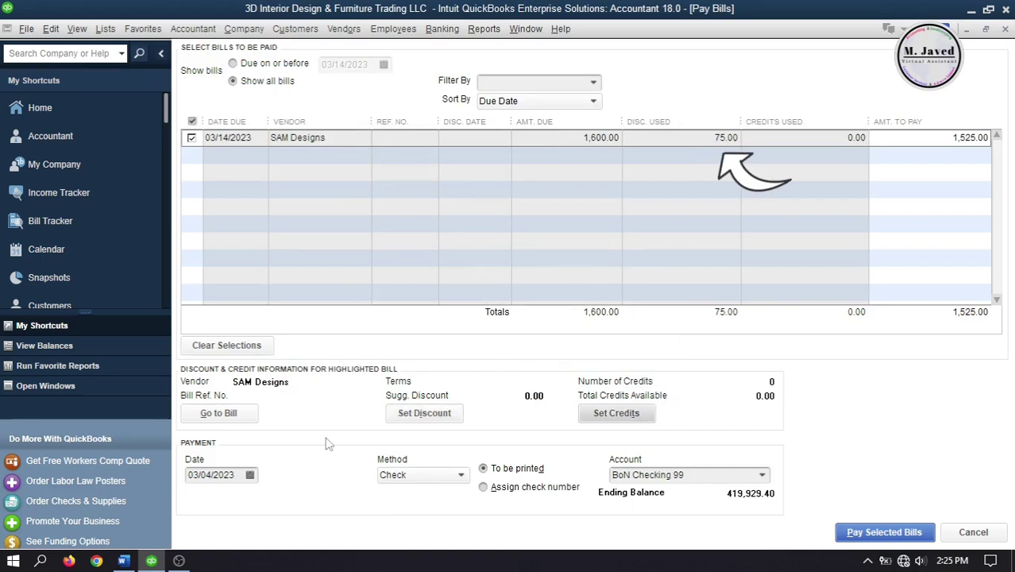
left_click(858, 537)
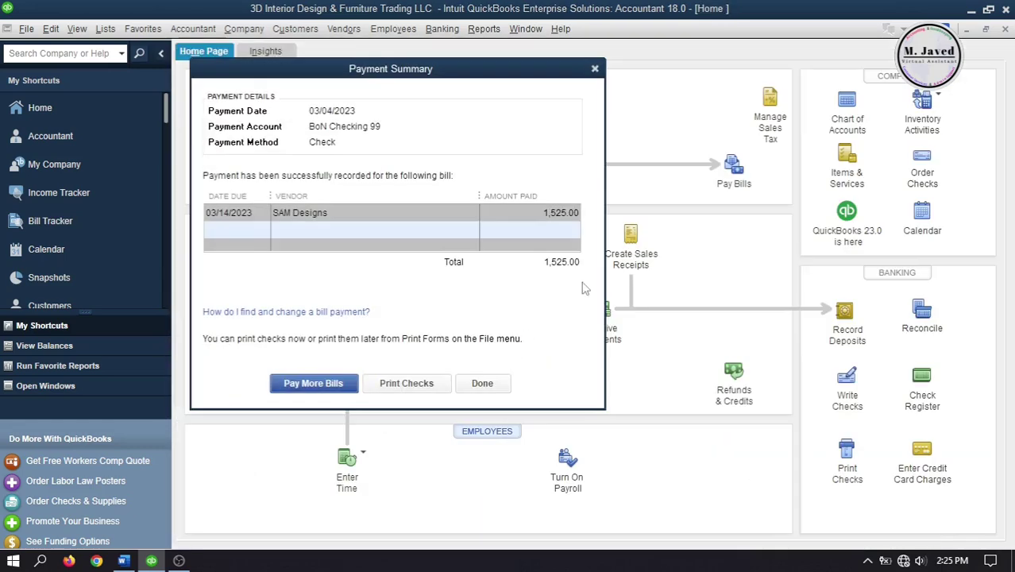
Dismiss the payment summary and begin a new vendor bill
left_click(594, 68)
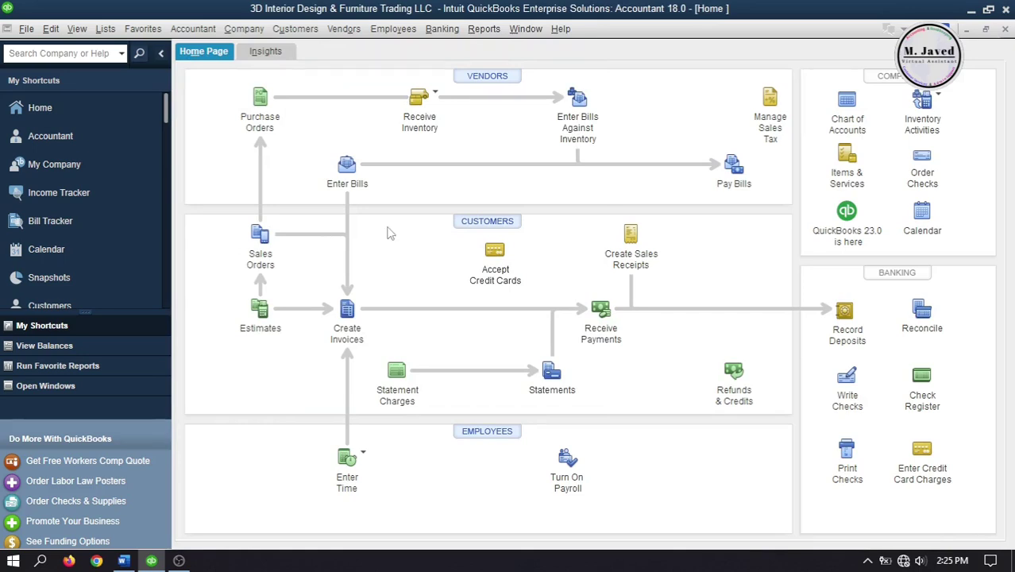
left_click(347, 169)
Start a SAM Designs bill with 3D Designs:Study Room and 3D Designs:Kitchen items
left_click(443, 183)
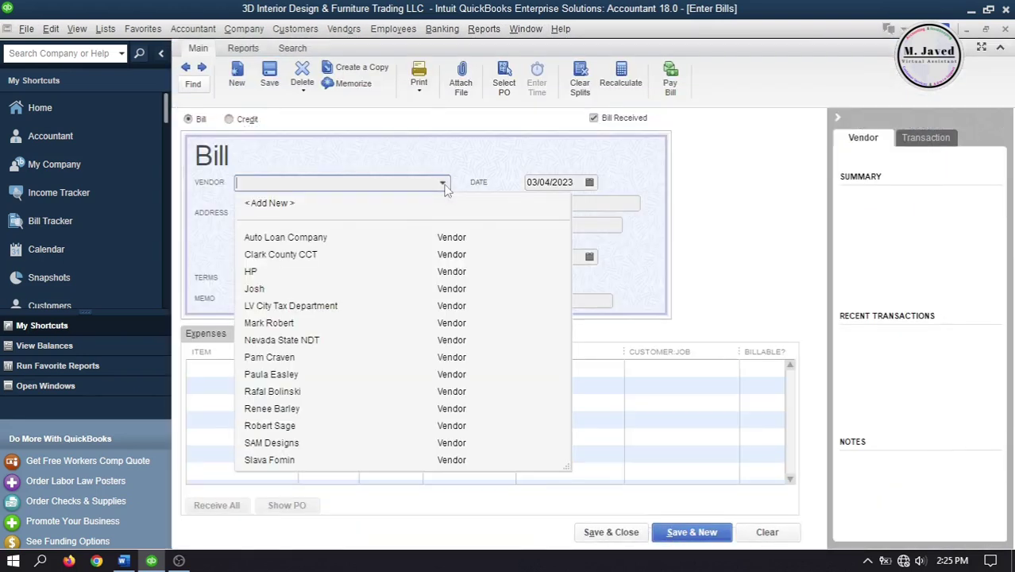
left_click(323, 443)
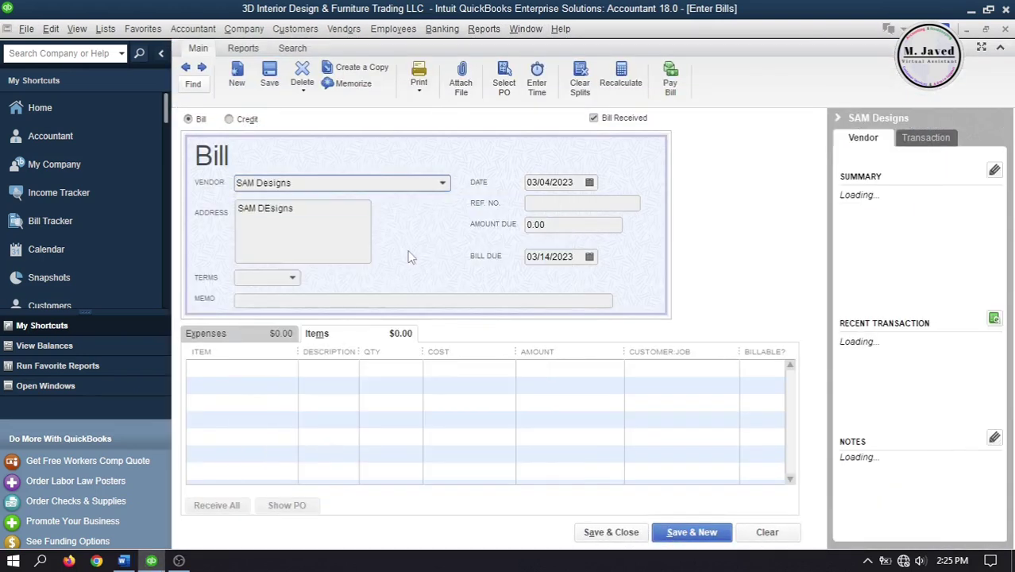
left_click(283, 371)
left_click(289, 368)
scroll(418, 108, "up", 2)
left_click(417, 106)
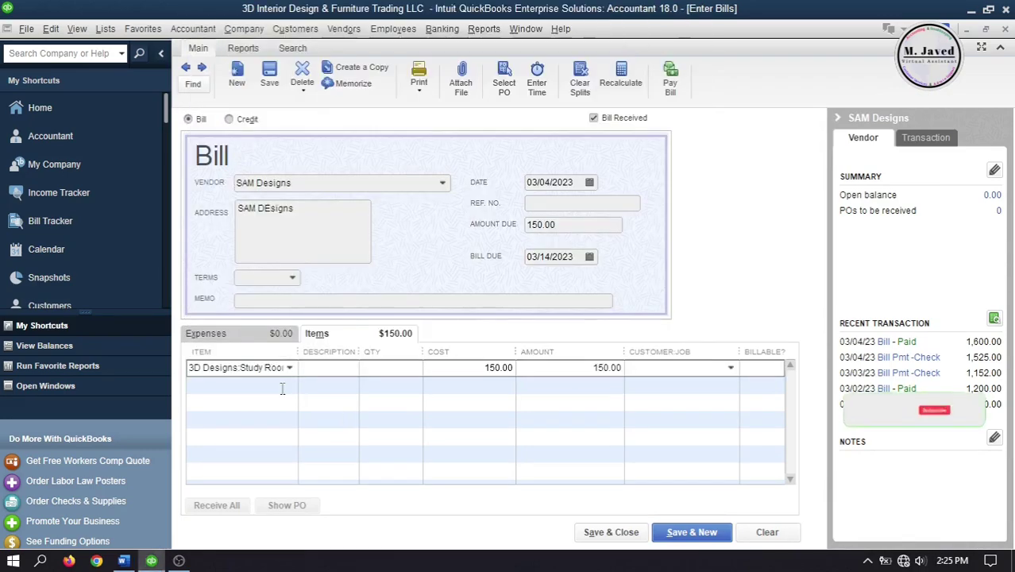
left_click(298, 397)
scroll(582, 172, "up", 2)
left_click(413, 79)
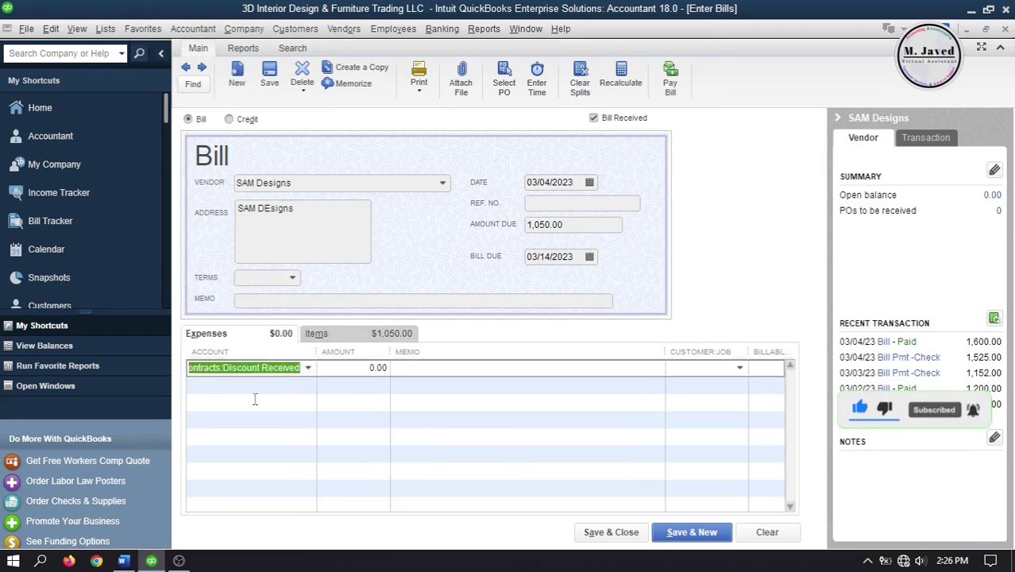
Add a -75.00 expense line posted to SubContracts:Discount Received
left_click(307, 369)
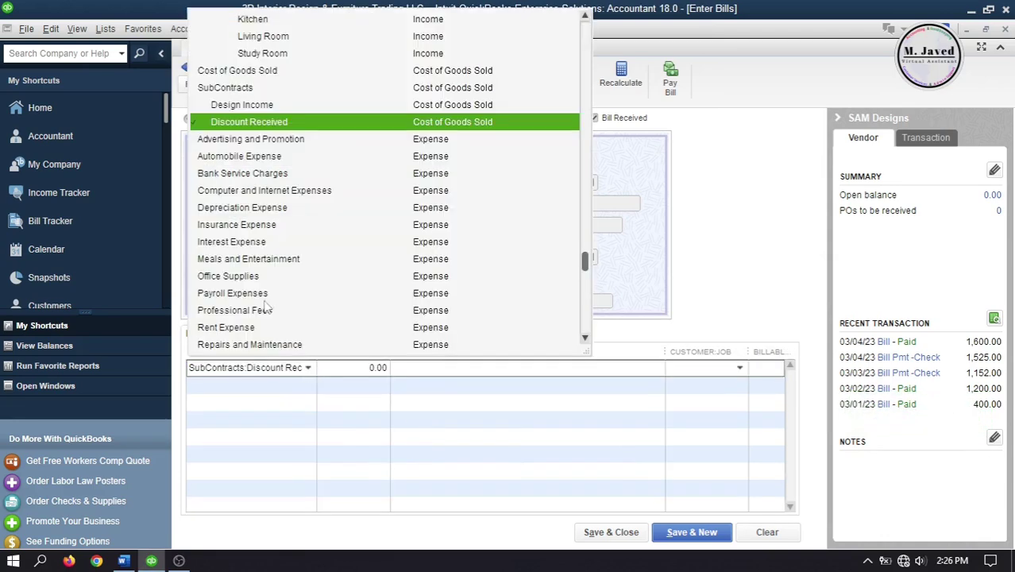
left_click(345, 127)
key("BackSpace")
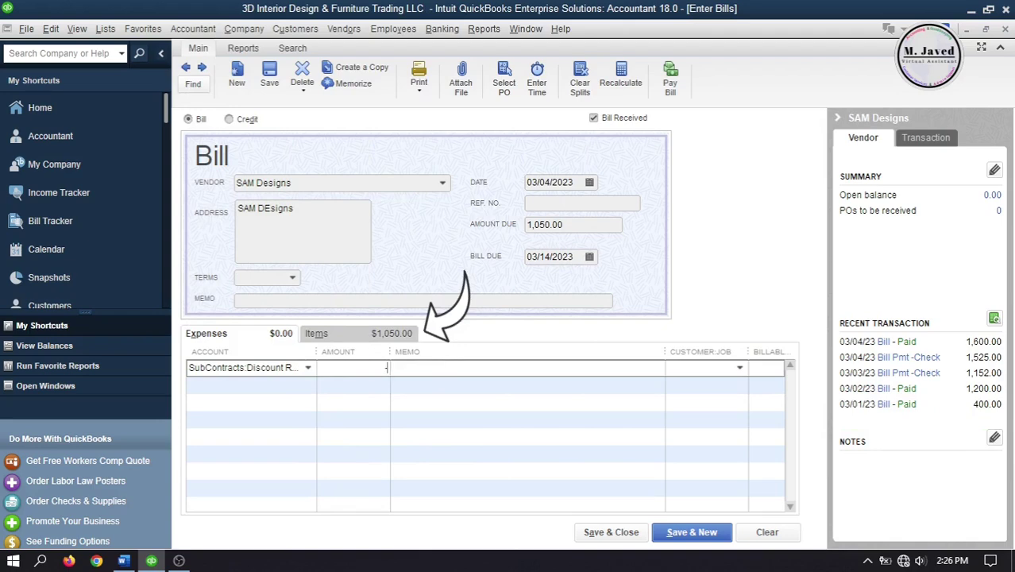
left_click(523, 368)
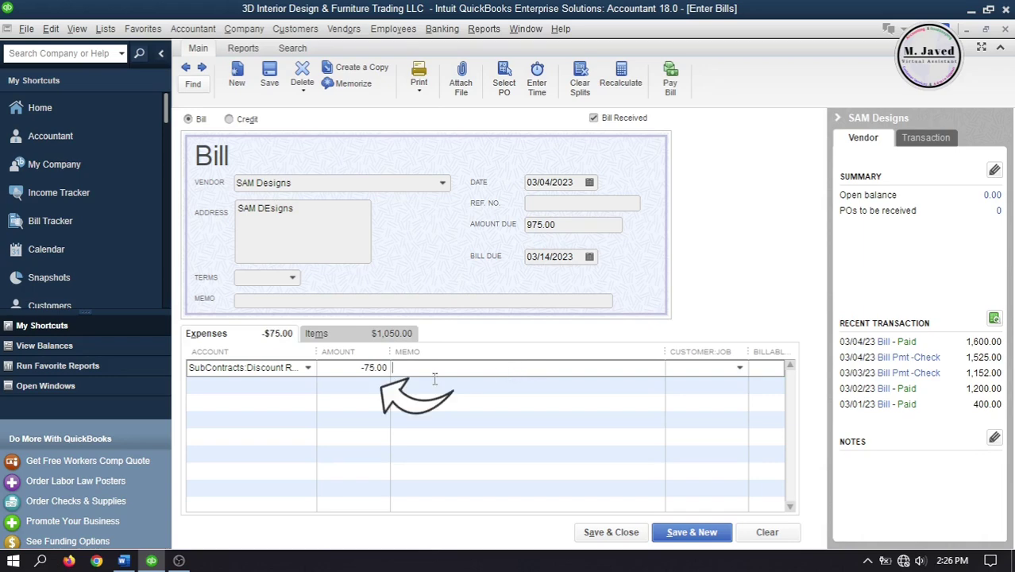
left_click(343, 332)
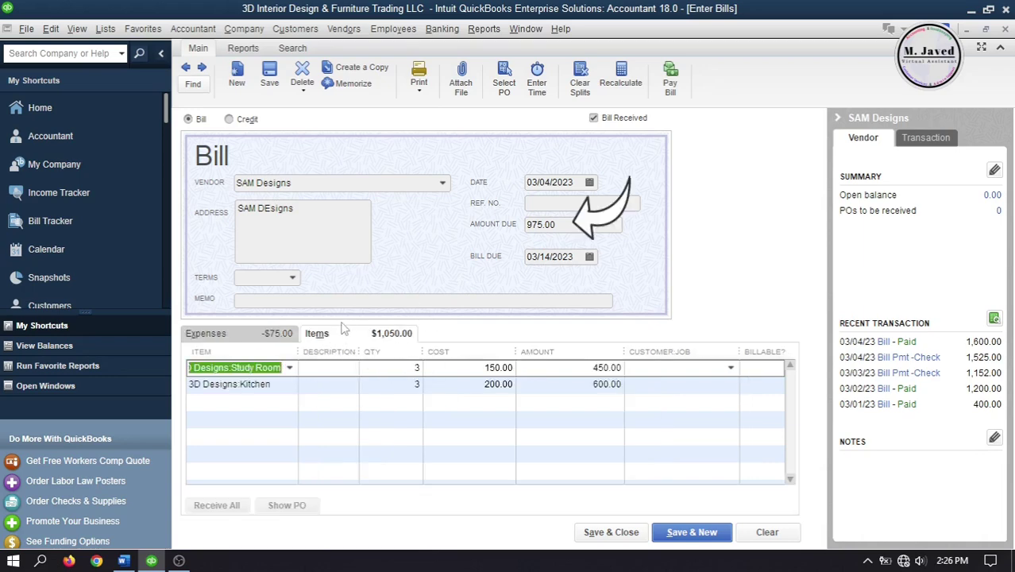
Set the bill's terms to 4% 12 Net 30, save it, and keep them as SAM Designs' default
left_click(341, 299)
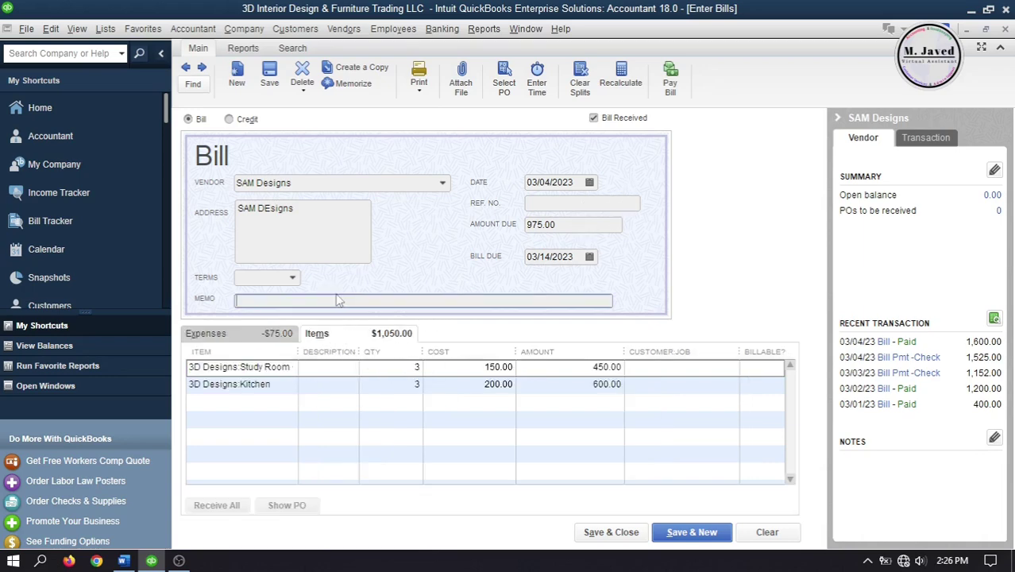
left_click(296, 280)
left_click(296, 368)
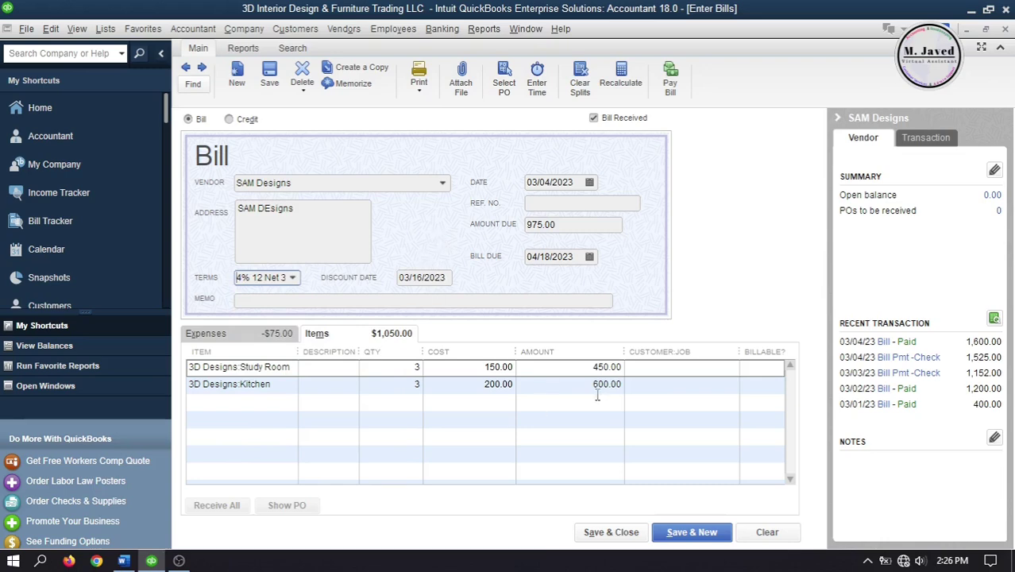
left_click(606, 532)
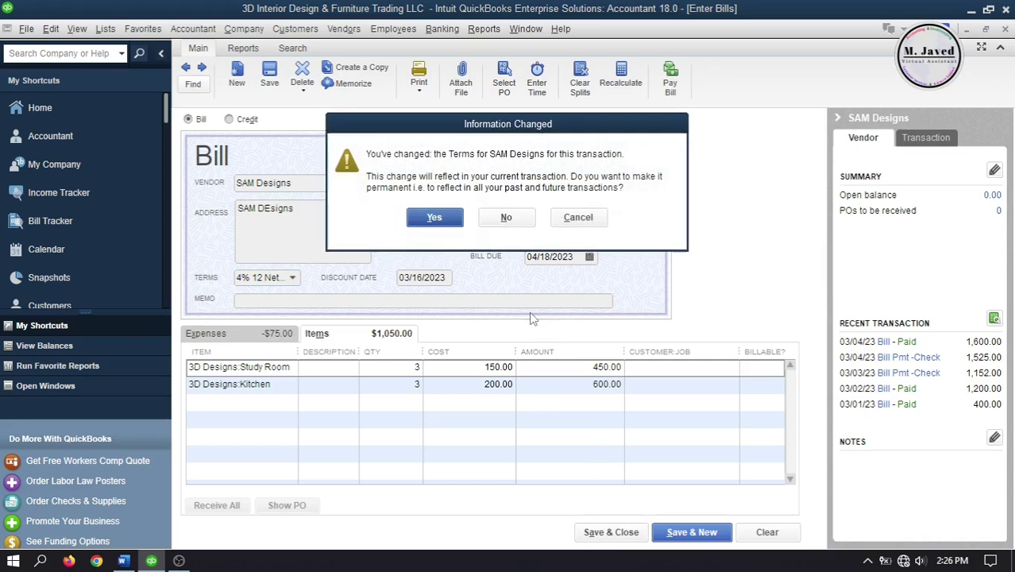
left_click(434, 217)
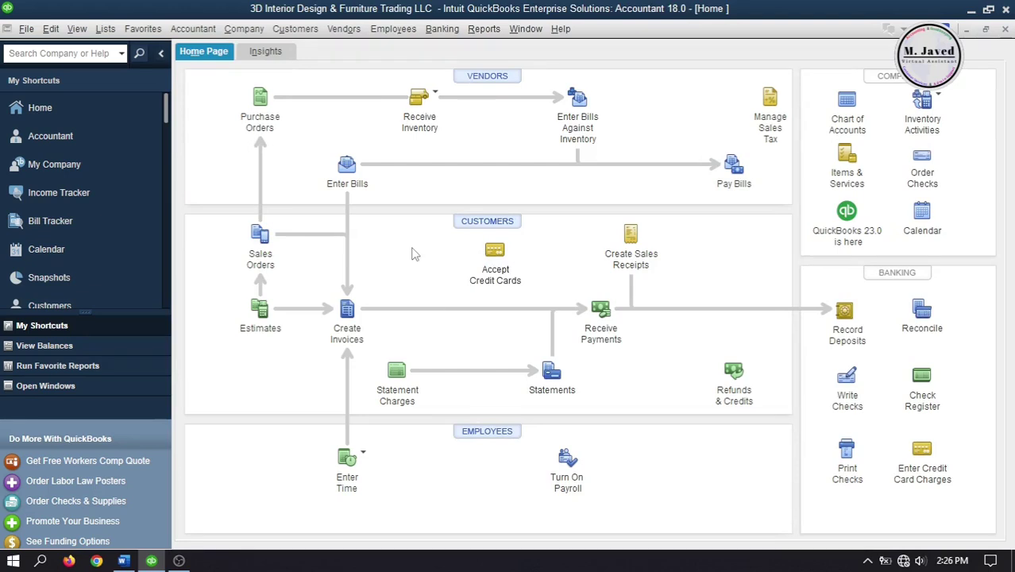
Select the 975.00 SAM Designs bill and apply a 39.00 discount to SubContracts:Discount Received
left_click(732, 169)
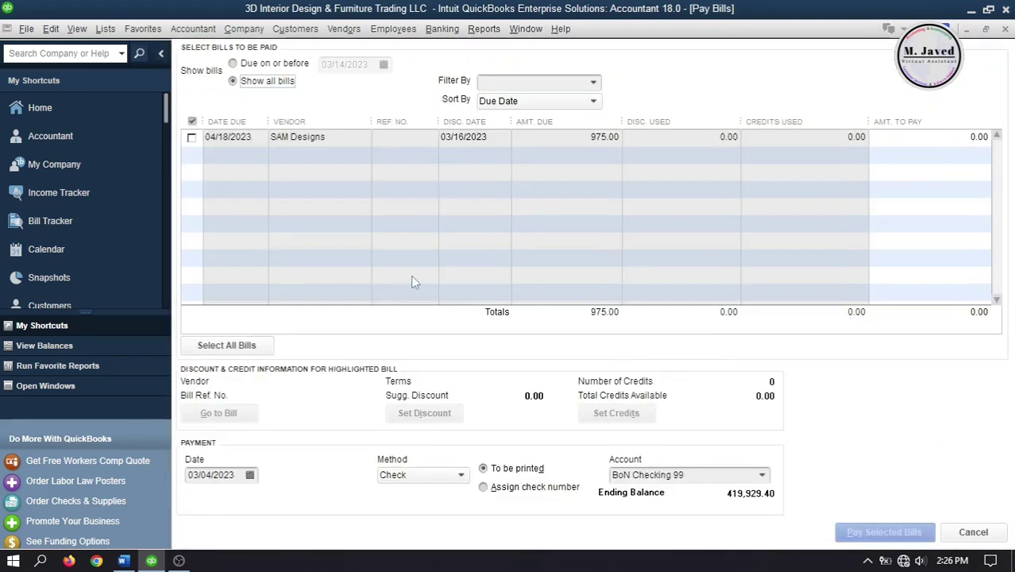
left_click(191, 138)
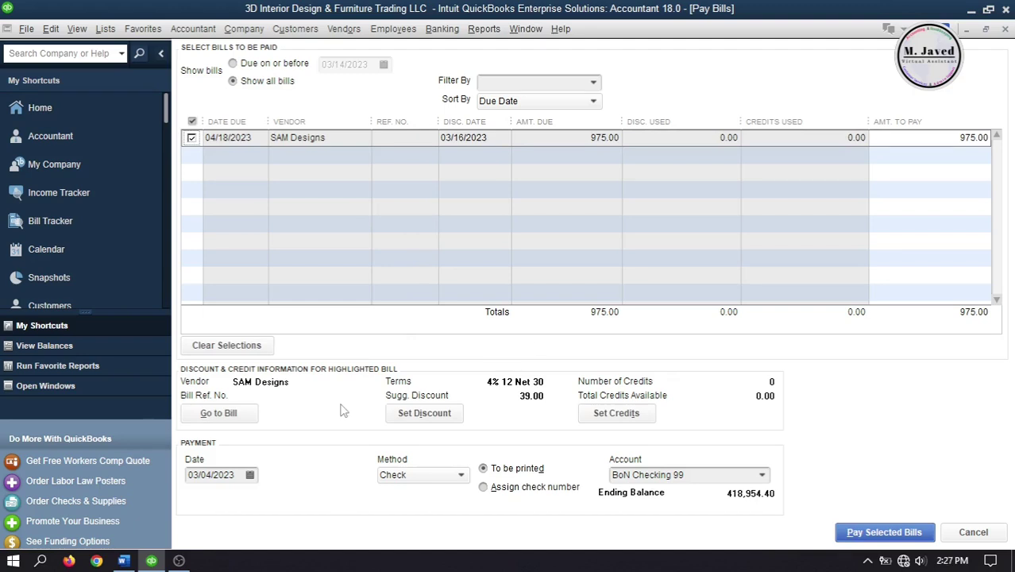
left_click(432, 413)
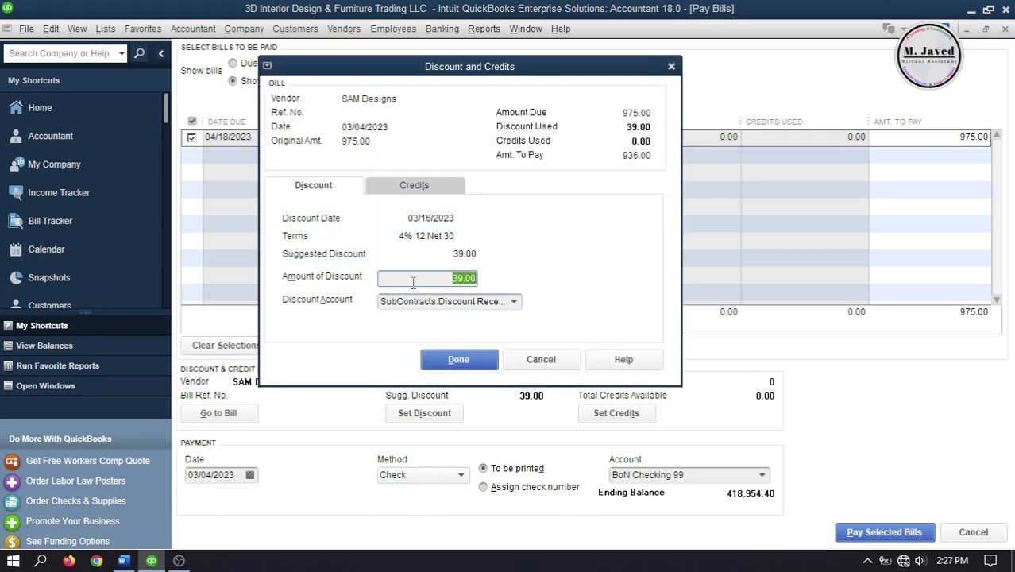
left_click(514, 302)
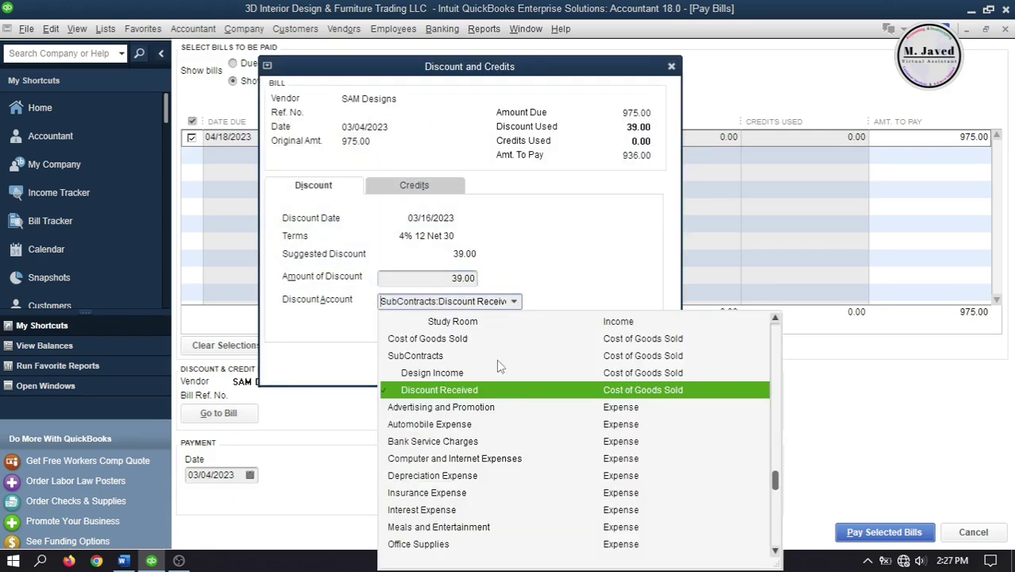
left_click(320, 331)
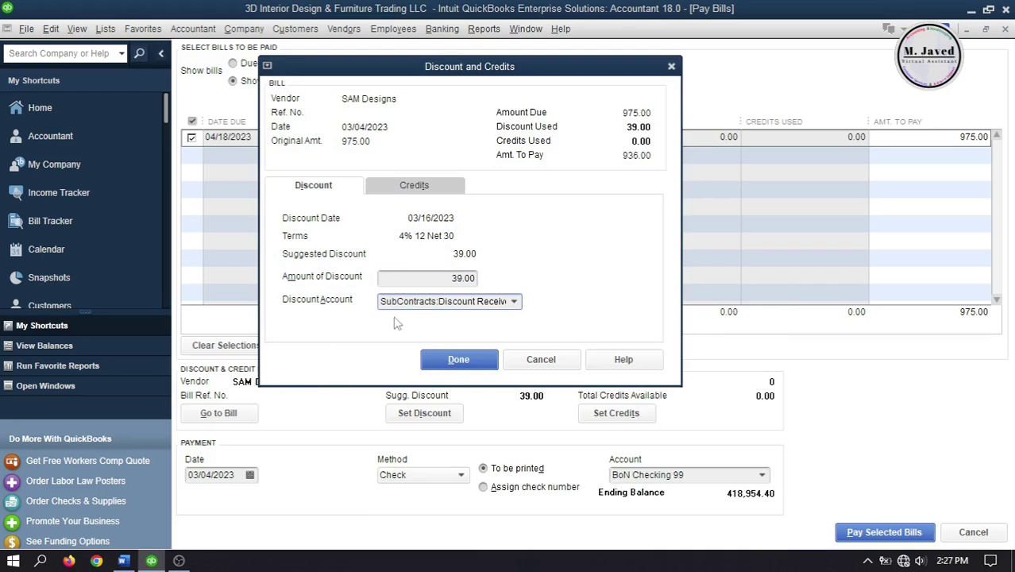
left_click(458, 362)
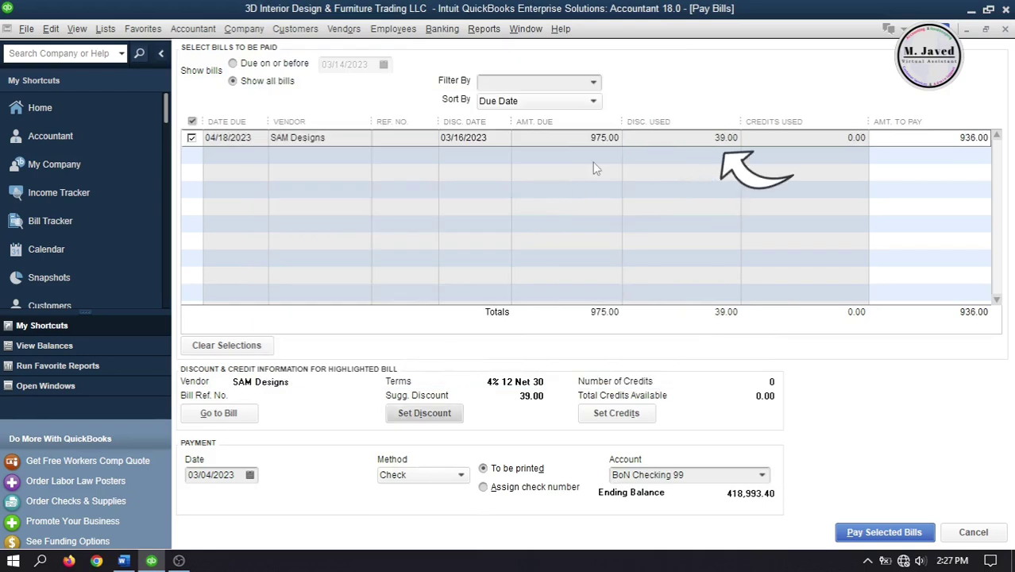
Confirm the 936.00 amount, pay the SAM Designs bill, and close the Payment Summary
left_click(941, 138)
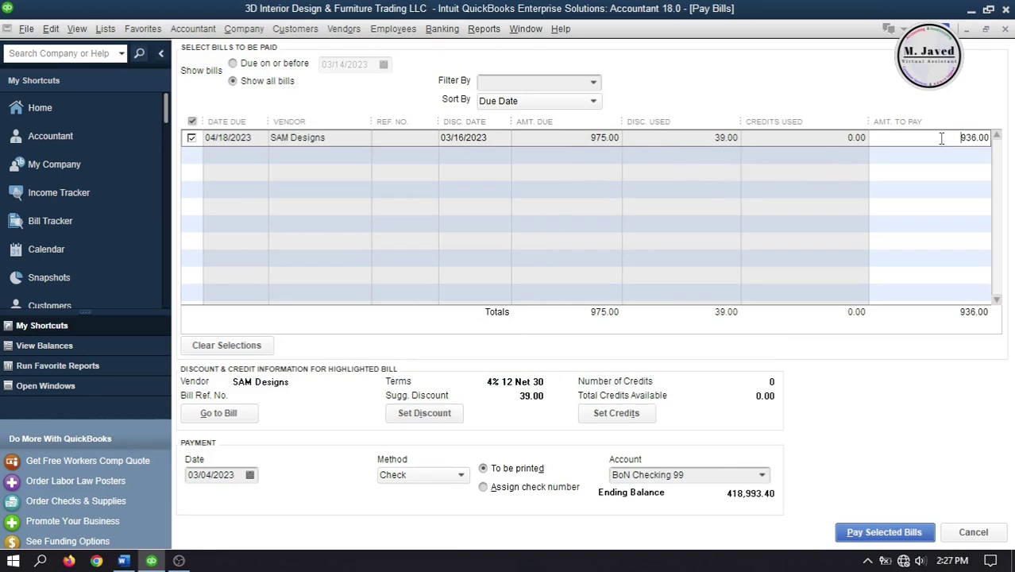
left_click_drag(901, 139, 1003, 151)
left_click(849, 531)
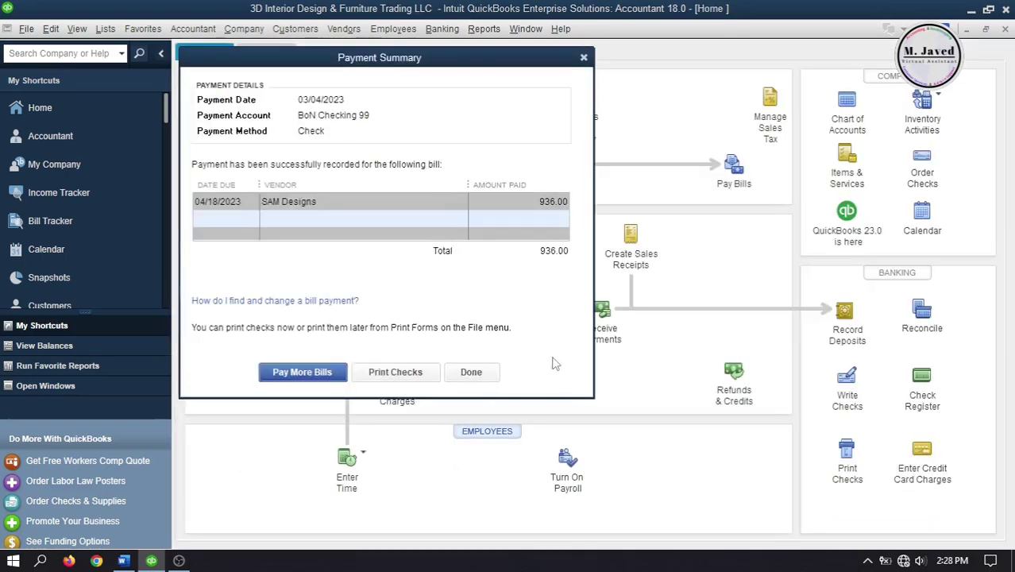
left_click(584, 58)
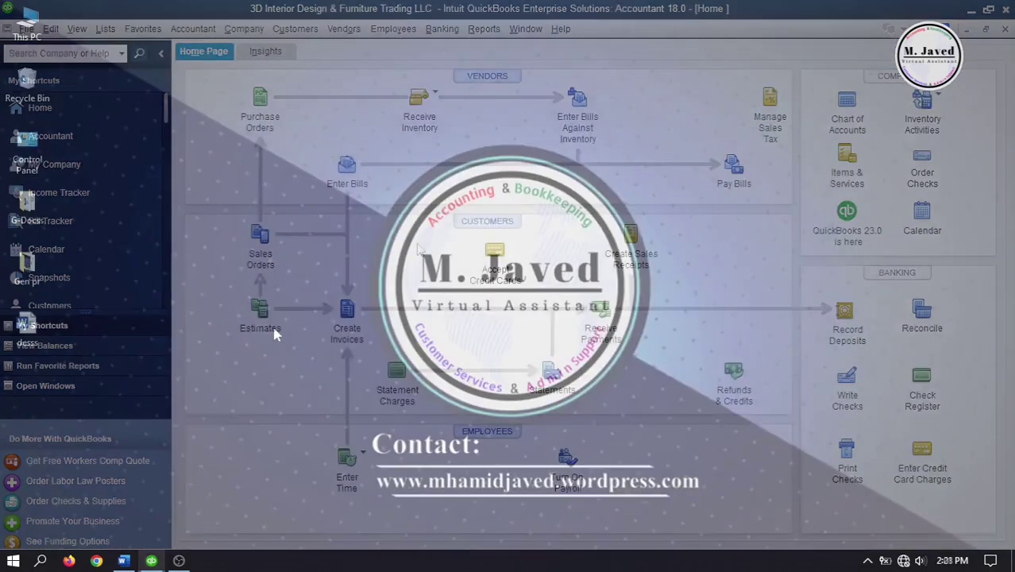